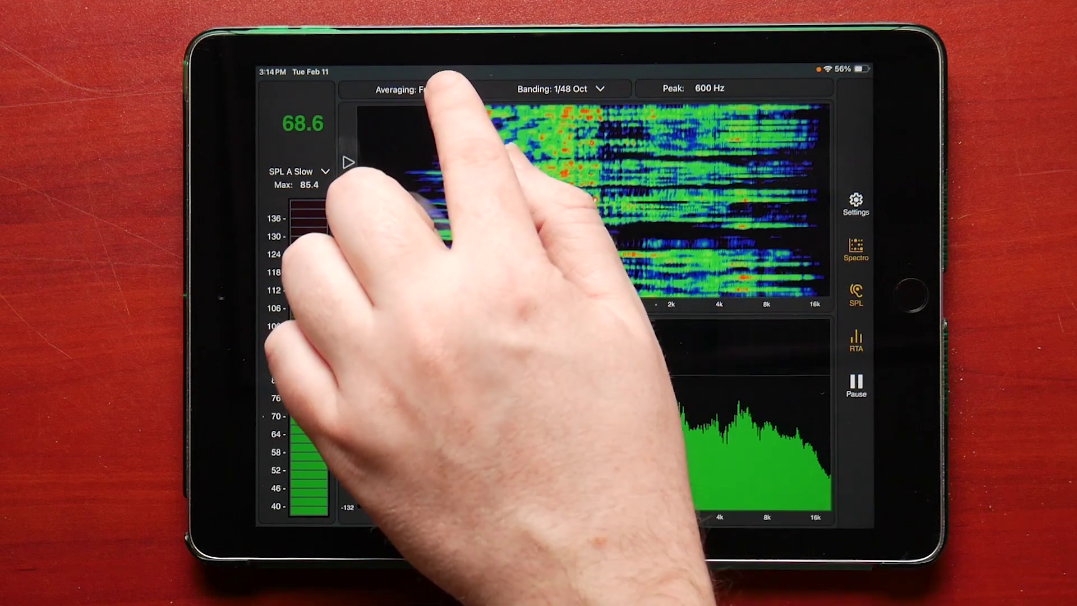
- Change spectrum averaging to Slow and leave banding at 1/48 octave
{"action": "left_click", "coordinate": [413, 89]}
{"action": "left_click", "coordinate": [422, 143]}
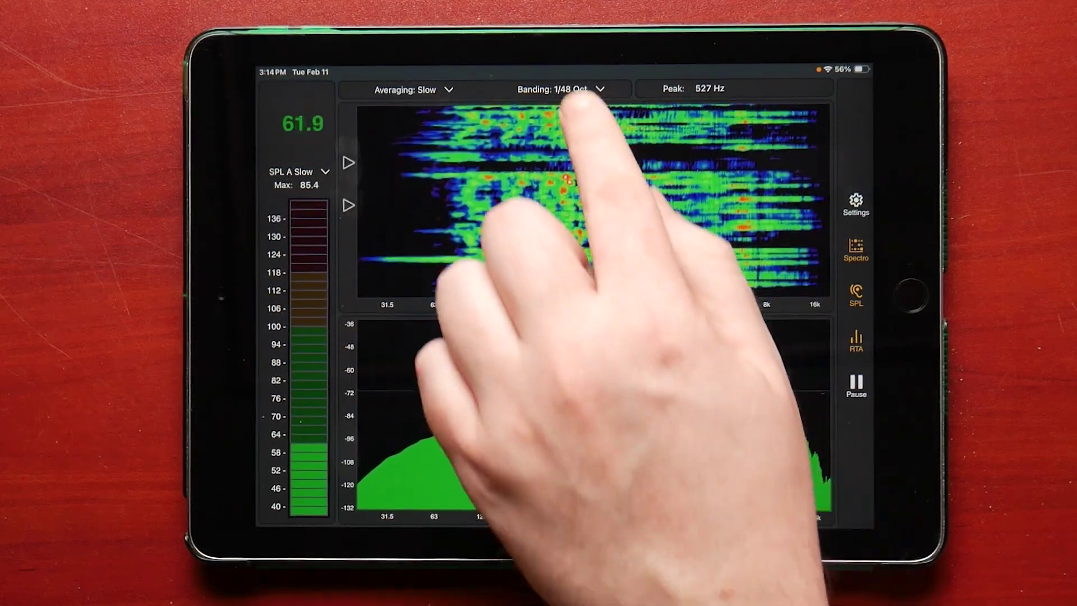
{"action": "left_click", "coordinate": [559, 88]}
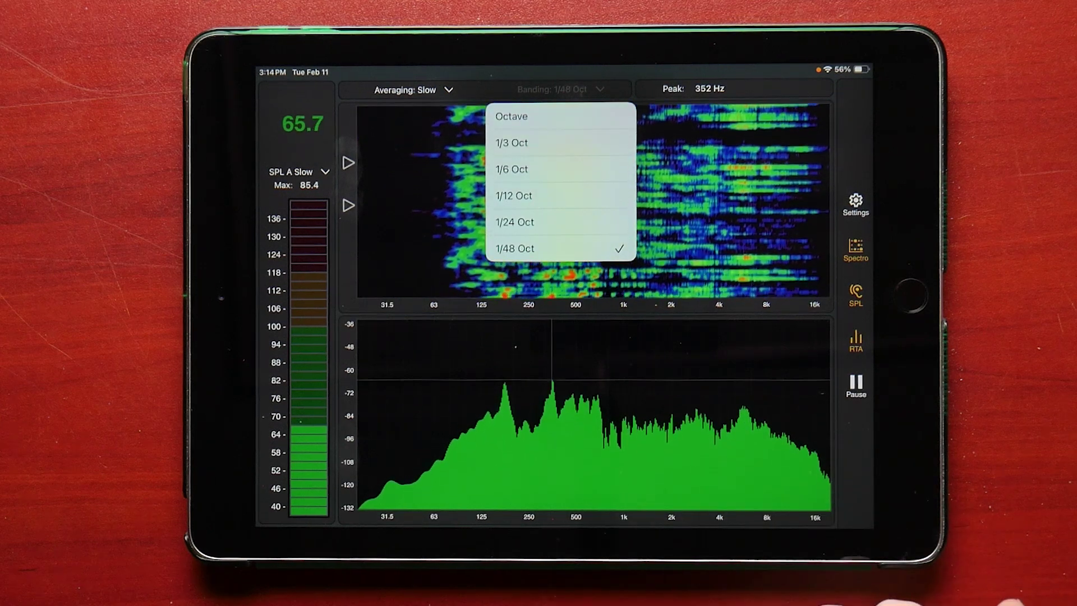
{"action": "left_click", "coordinate": [712, 421]}
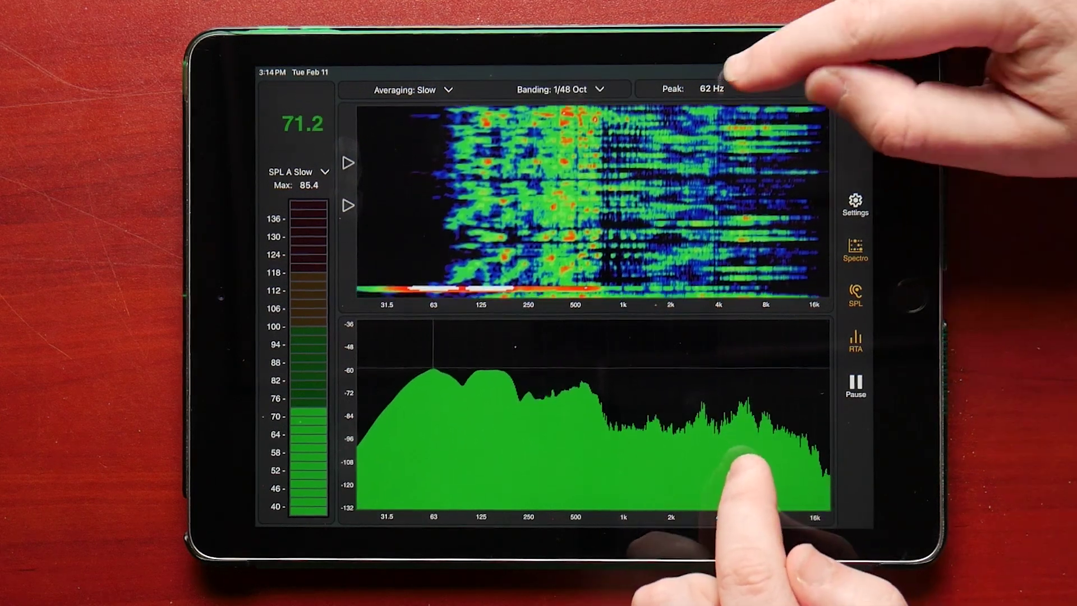
- Read a frequency off the spectrum, then bring up the SPL metric and weighting choices
{"action": "left_click_drag", "start_coordinate": [699, 394], "coordinate": [661, 389]}
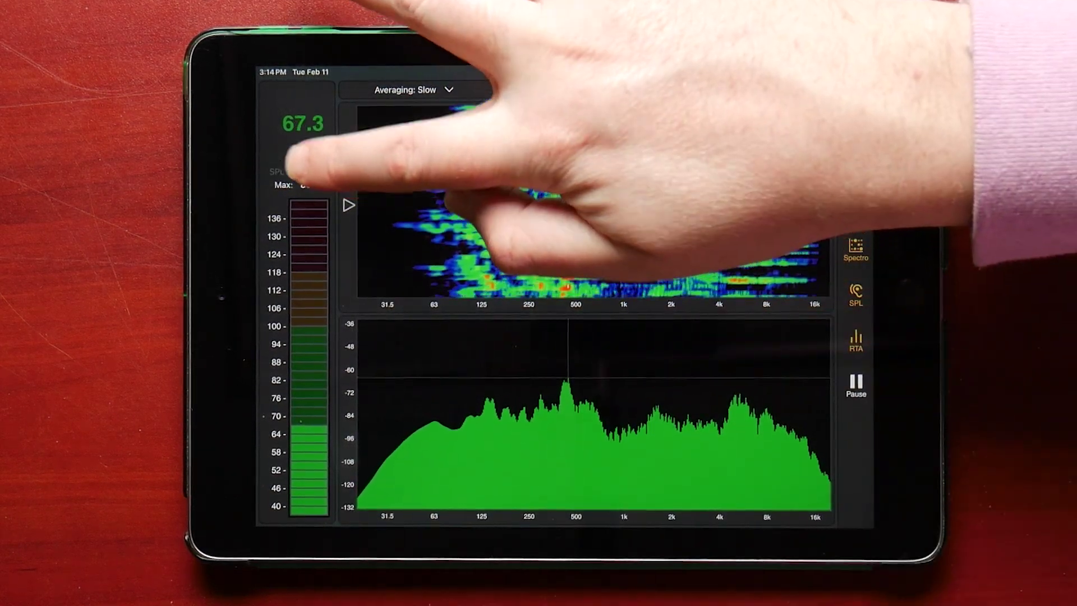
{"action": "left_click", "coordinate": [299, 172]}
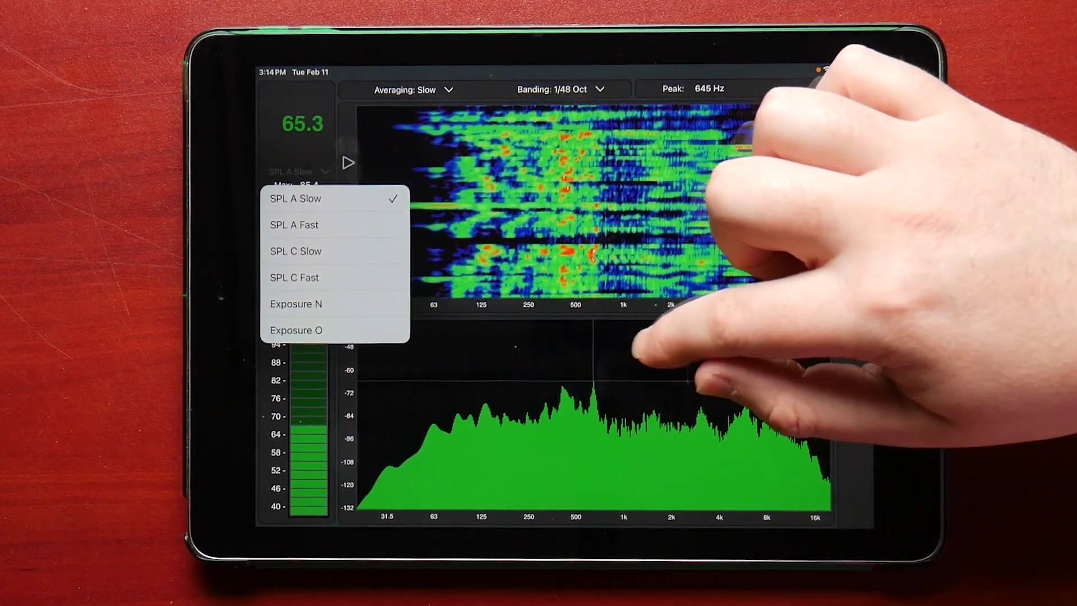
{"action": "left_click", "coordinate": [614, 354]}
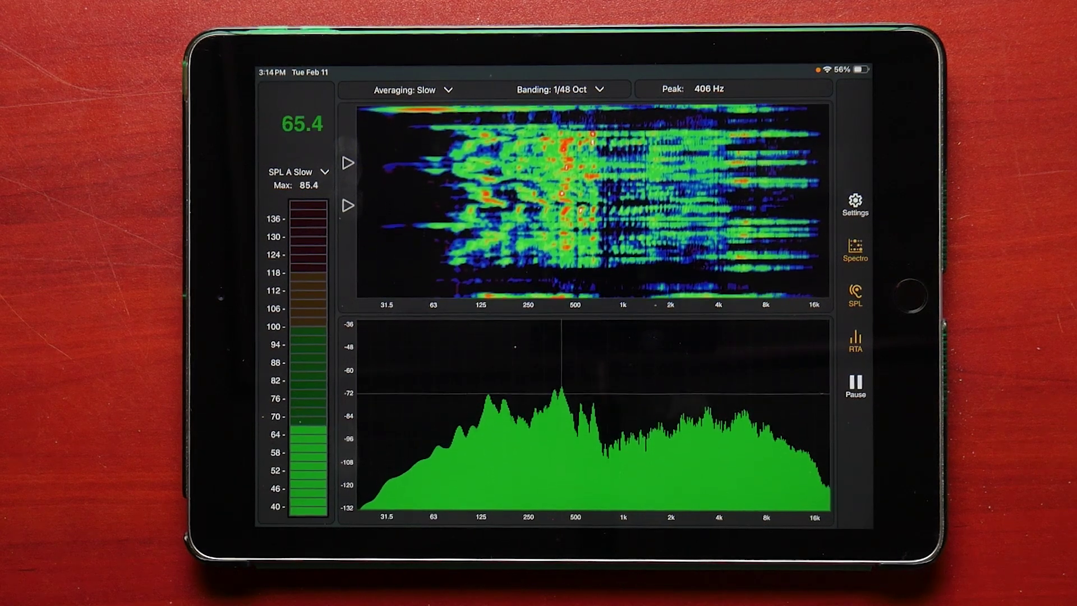
{"action": "left_click", "coordinate": [855, 341]}
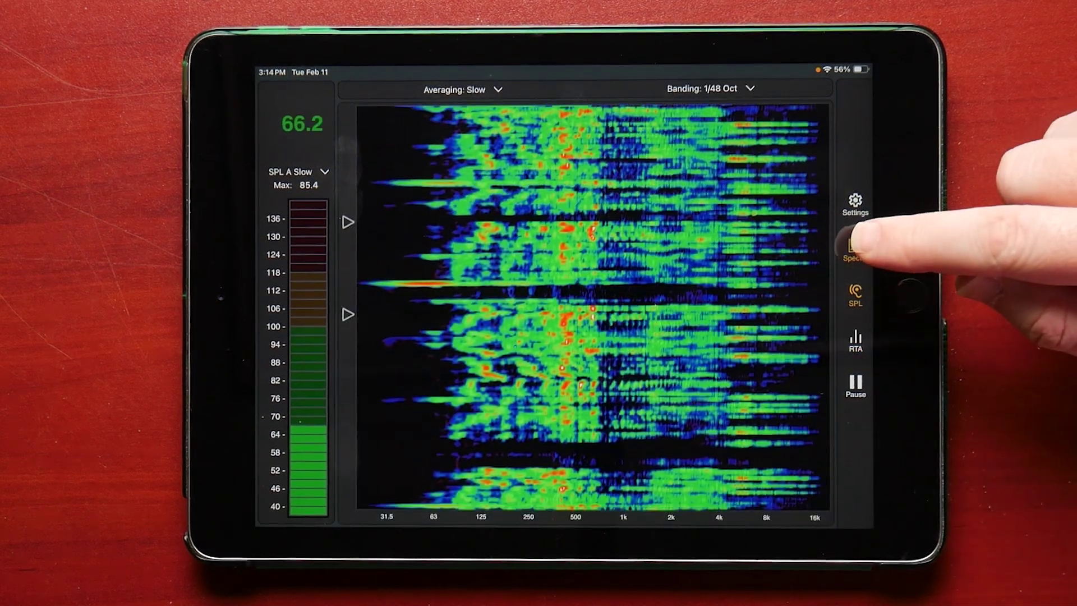
{"action": "left_click", "coordinate": [855, 341]}
{"action": "left_click", "coordinate": [856, 249]}
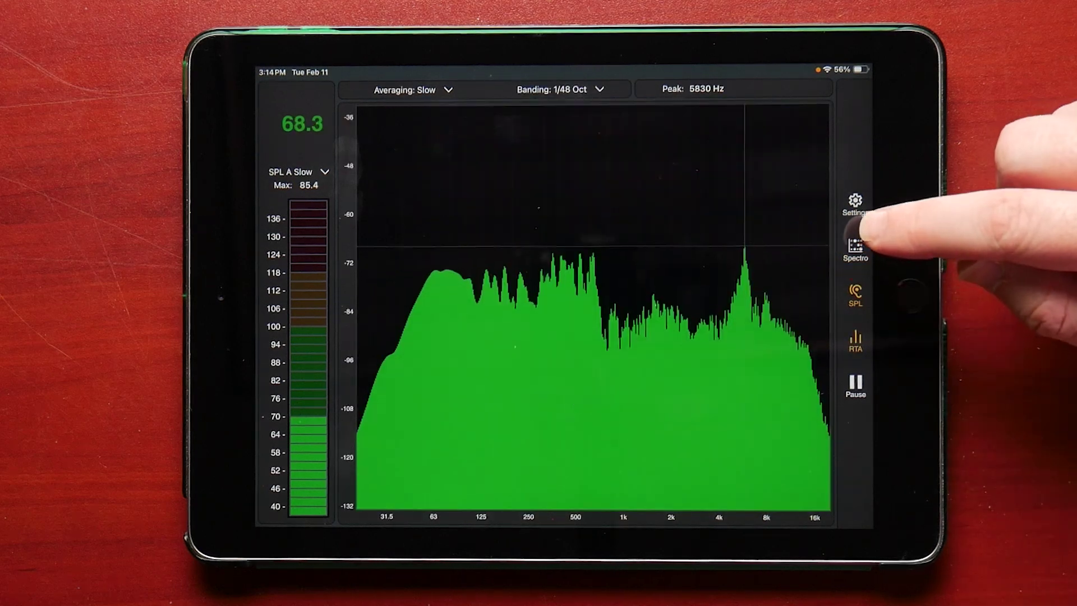
{"action": "left_click", "coordinate": [855, 295]}
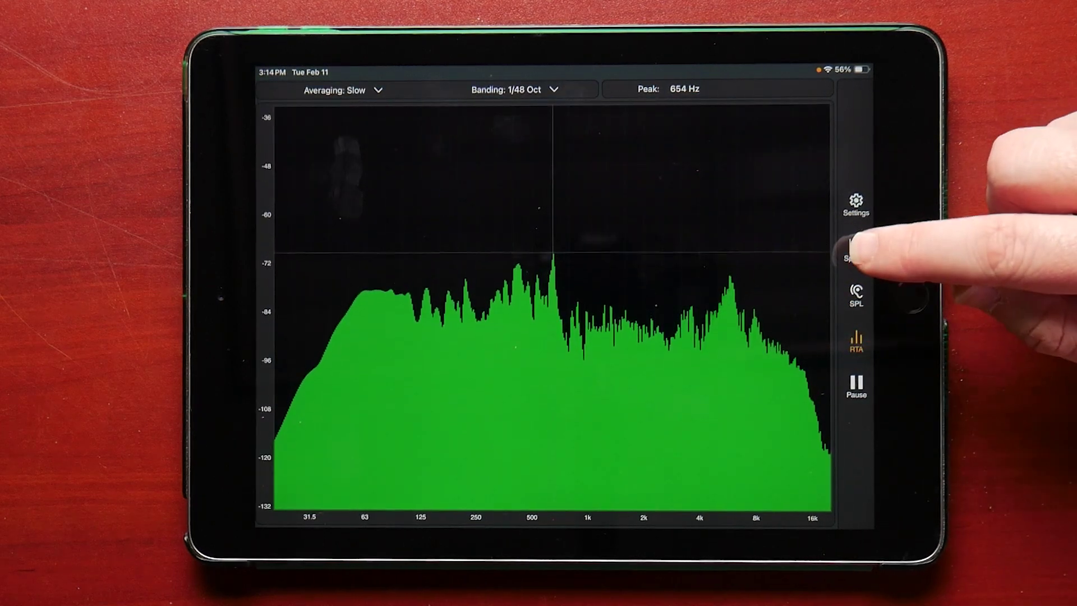
{"action": "left_click", "coordinate": [855, 248]}
{"action": "left_click", "coordinate": [856, 295]}
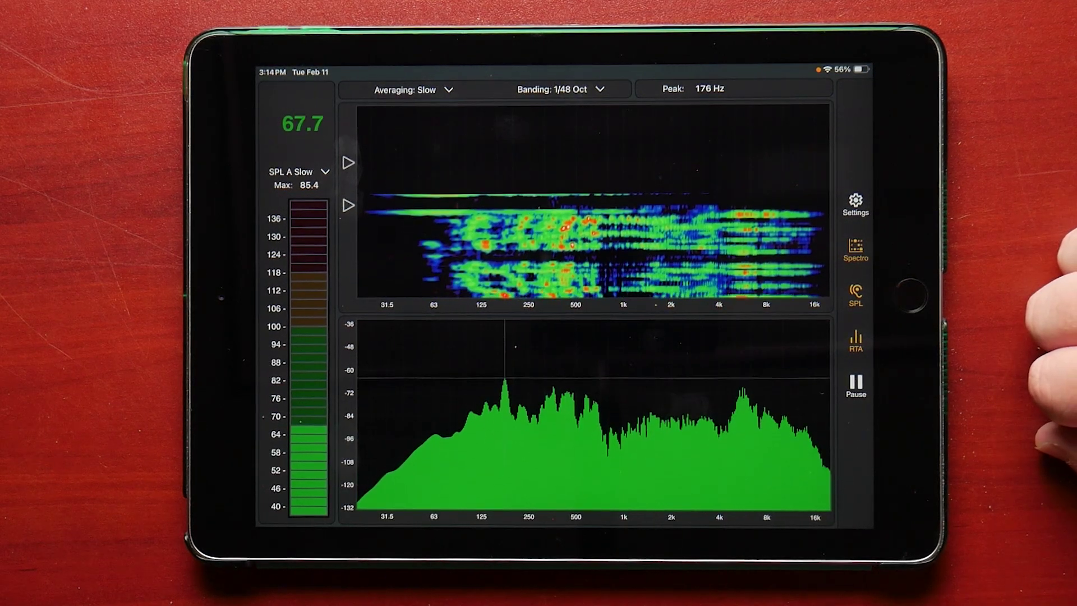
{"action": "left_click", "coordinate": [855, 203]}
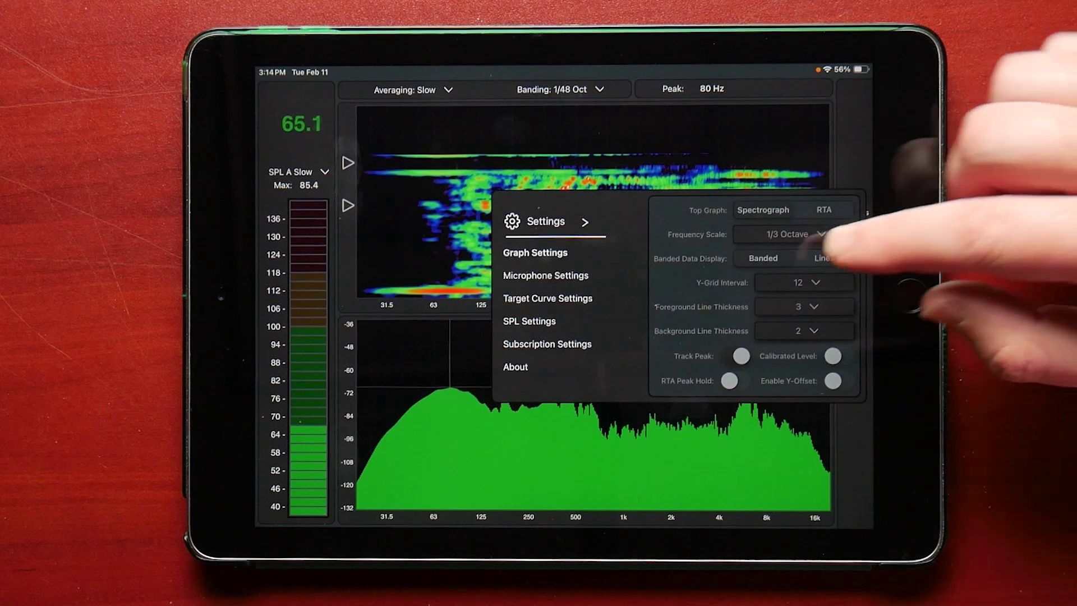
{"action": "left_click", "coordinate": [545, 276]}
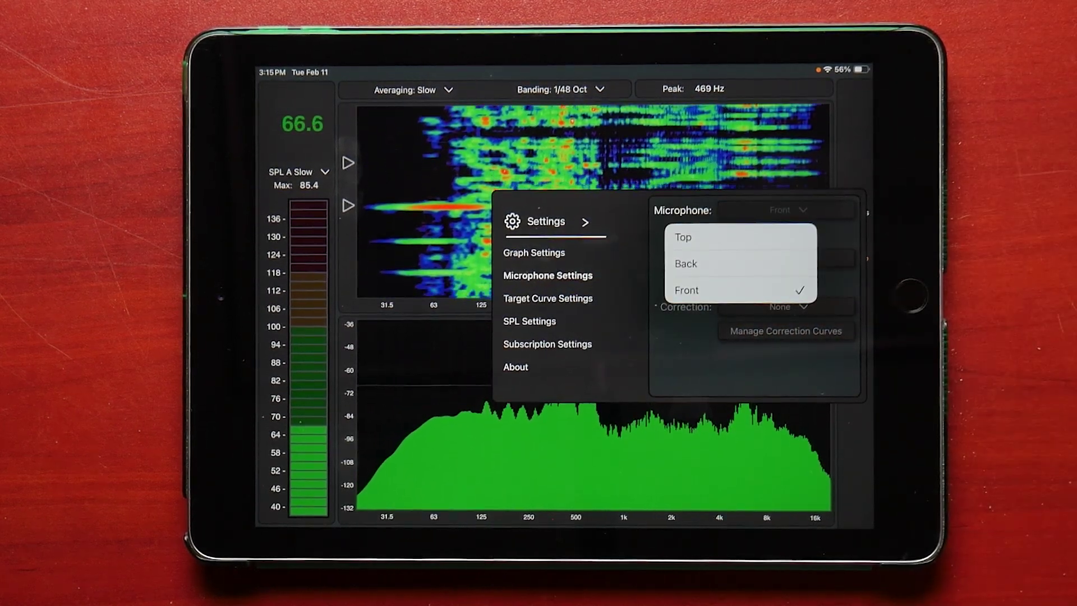
{"action": "left_click", "coordinate": [686, 289]}
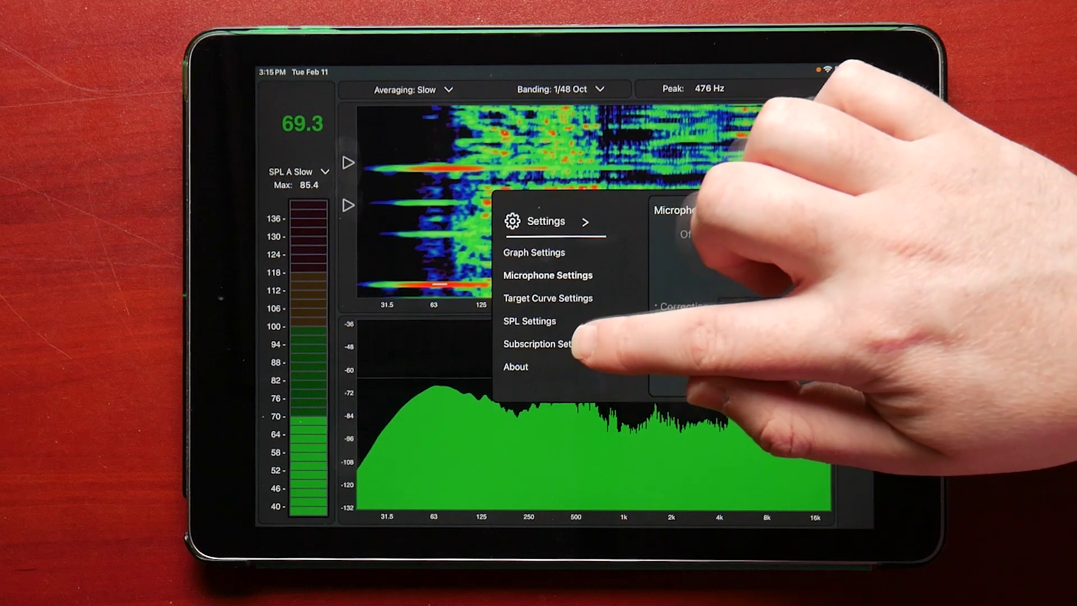
{"action": "left_click", "coordinate": [548, 343]}
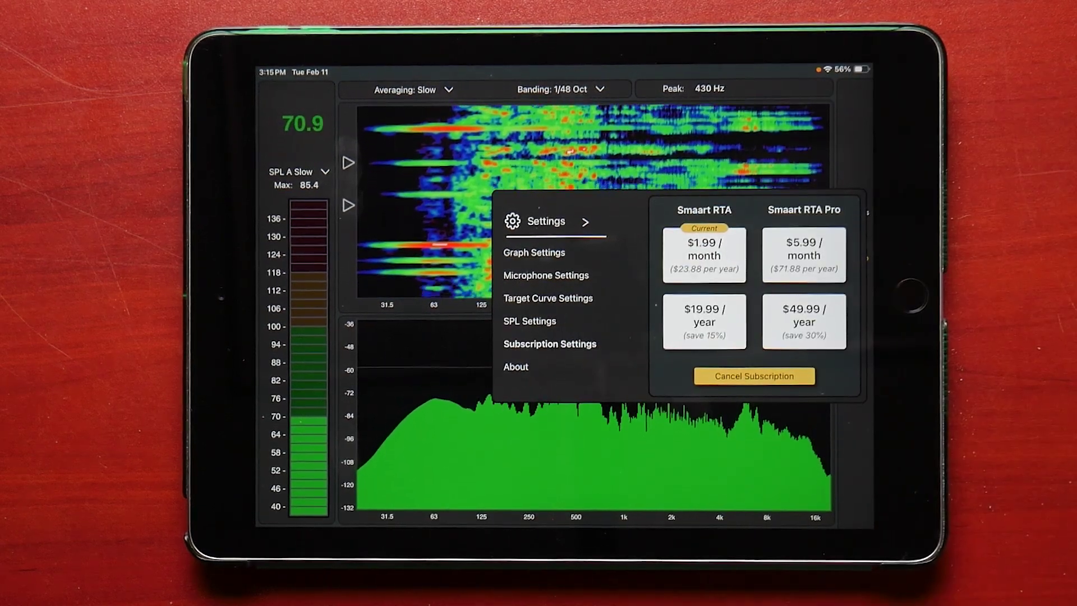
{"action": "left_click", "coordinate": [515, 366]}
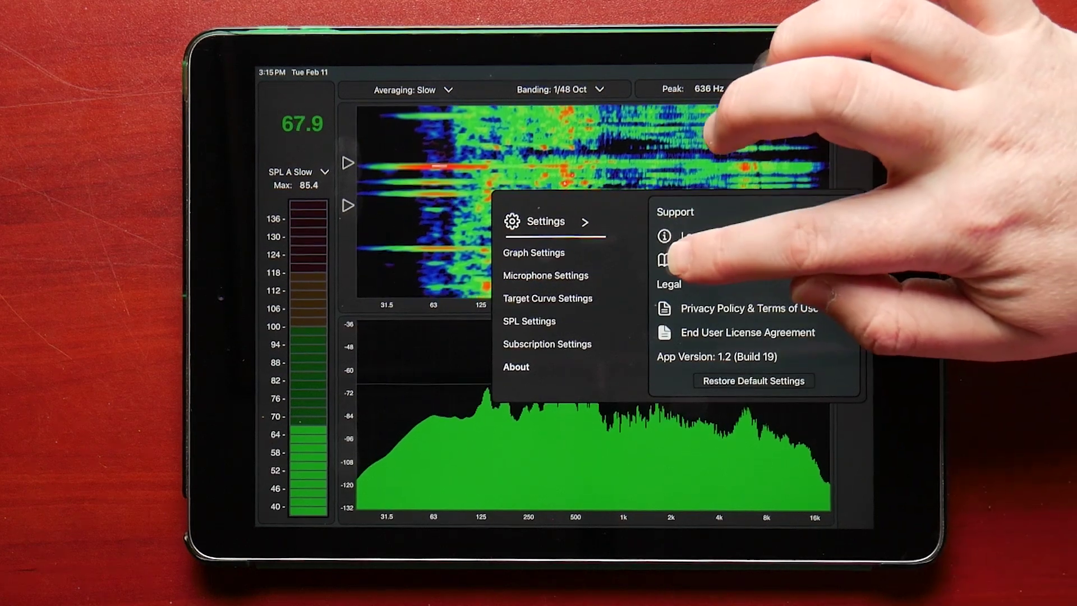
{"action": "left_click", "coordinate": [665, 259]}
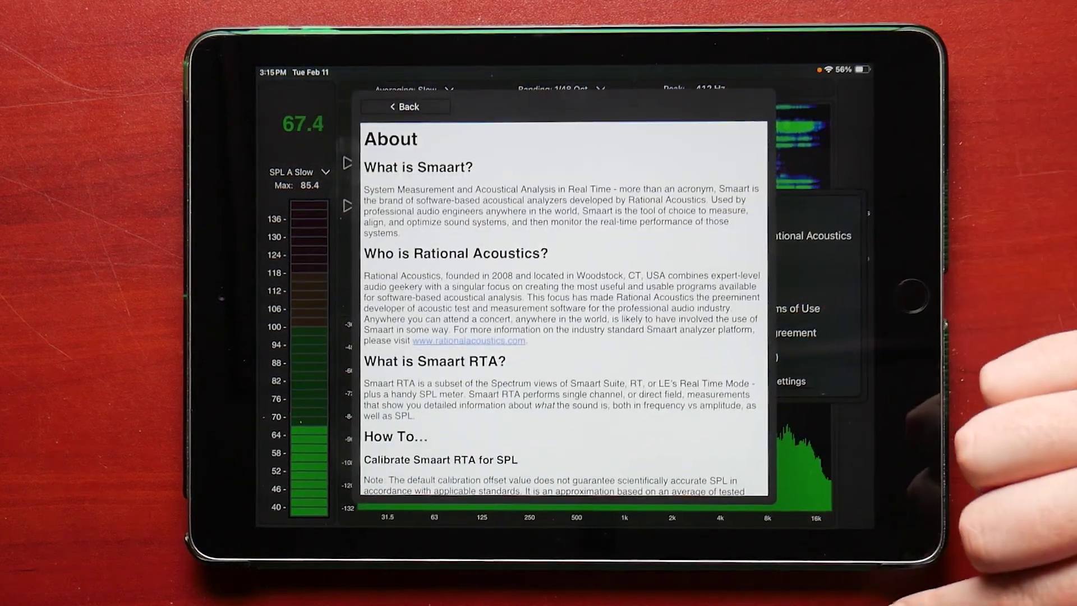
{"action": "scroll", "coordinate": [590, 337], "scroll_direction": "down", "scroll_amount": 10}
{"action": "scroll", "coordinate": [736, 391], "scroll_direction": "down", "scroll_amount": 5}
{"action": "scroll", "coordinate": [732, 252], "scroll_direction": "down", "scroll_amount": 5}
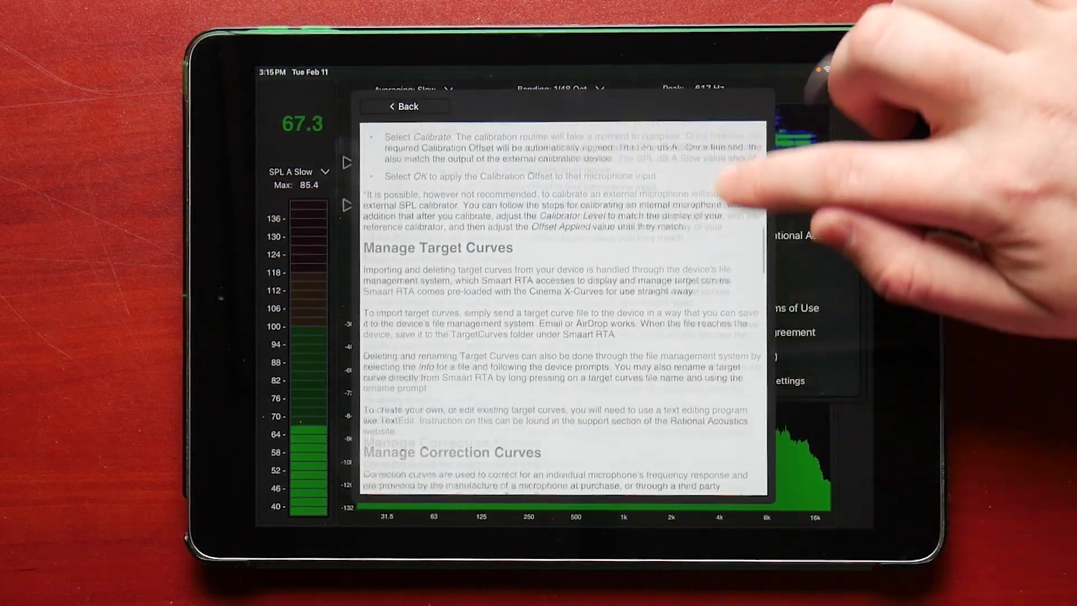
{"action": "scroll", "coordinate": [732, 252], "scroll_direction": "down", "scroll_amount": 5}
{"action": "scroll", "coordinate": [712, 278], "scroll_direction": "down", "scroll_amount": 5}
{"action": "scroll", "coordinate": [715, 282], "scroll_direction": "down", "scroll_amount": 5}
{"action": "scroll", "coordinate": [721, 242], "scroll_direction": "down", "scroll_amount": 5}
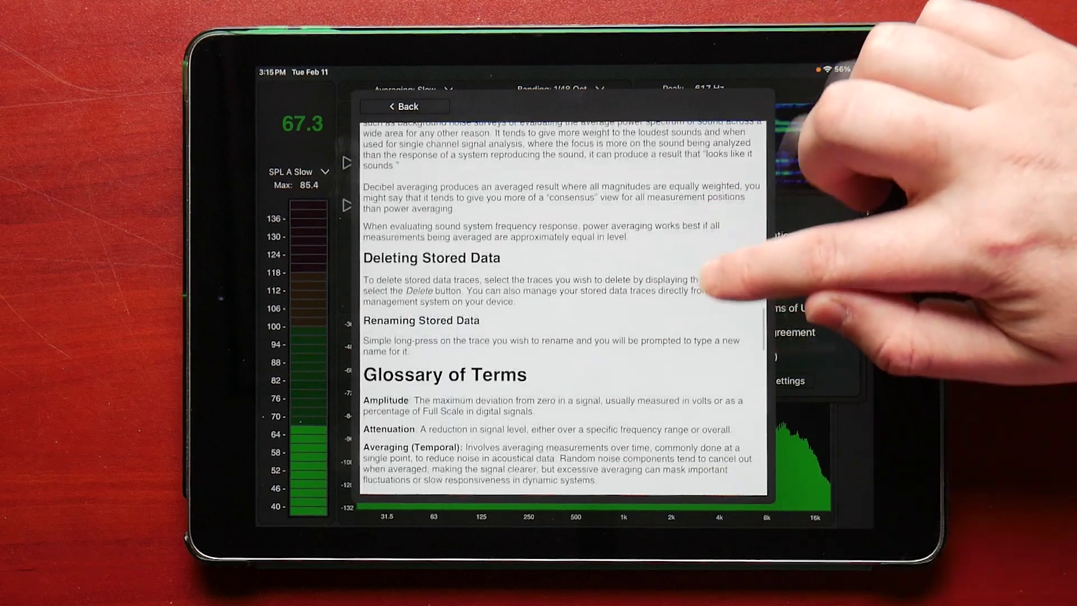
{"action": "scroll", "coordinate": [722, 169], "scroll_direction": "down", "scroll_amount": 3}
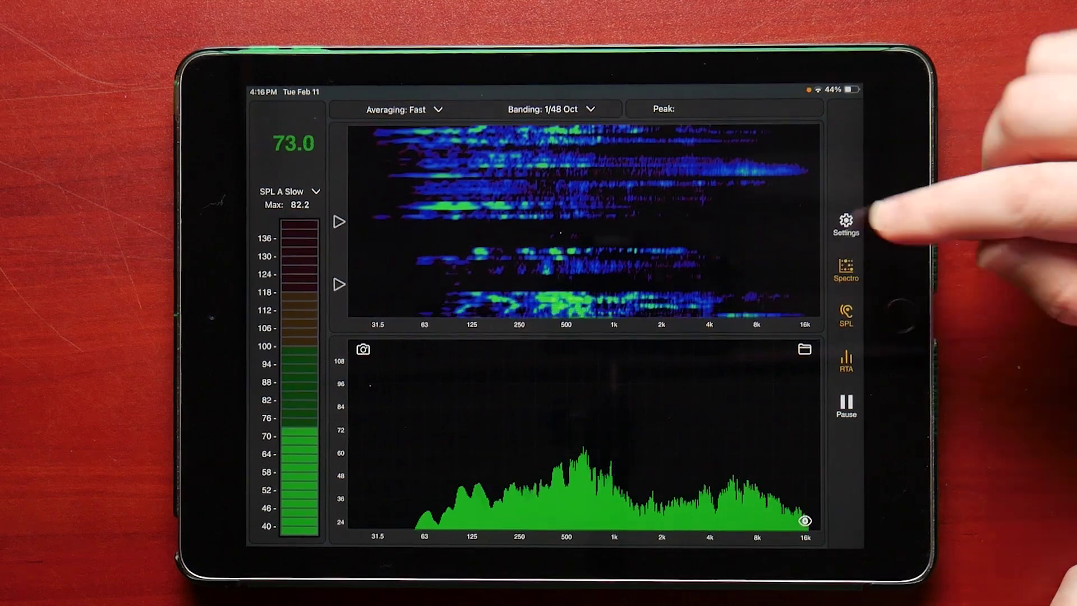
{"action": "left_click", "coordinate": [846, 223]}
- Return to the analyzer and capture three iPad Microphone traces of the spectrum
{"action": "left_click", "coordinate": [842, 497]}
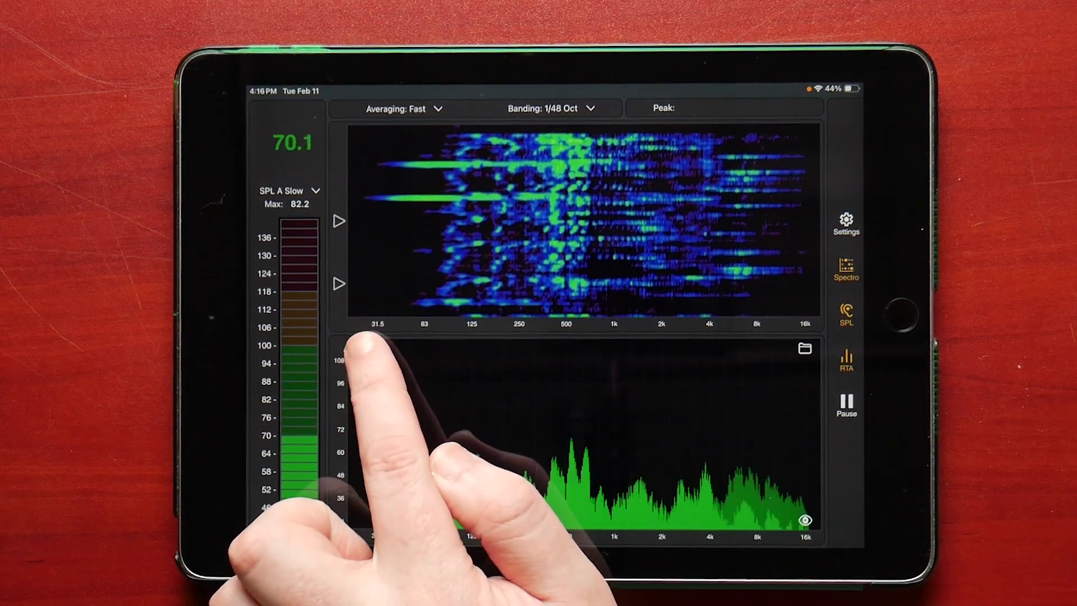
{"action": "left_click", "coordinate": [363, 341]}
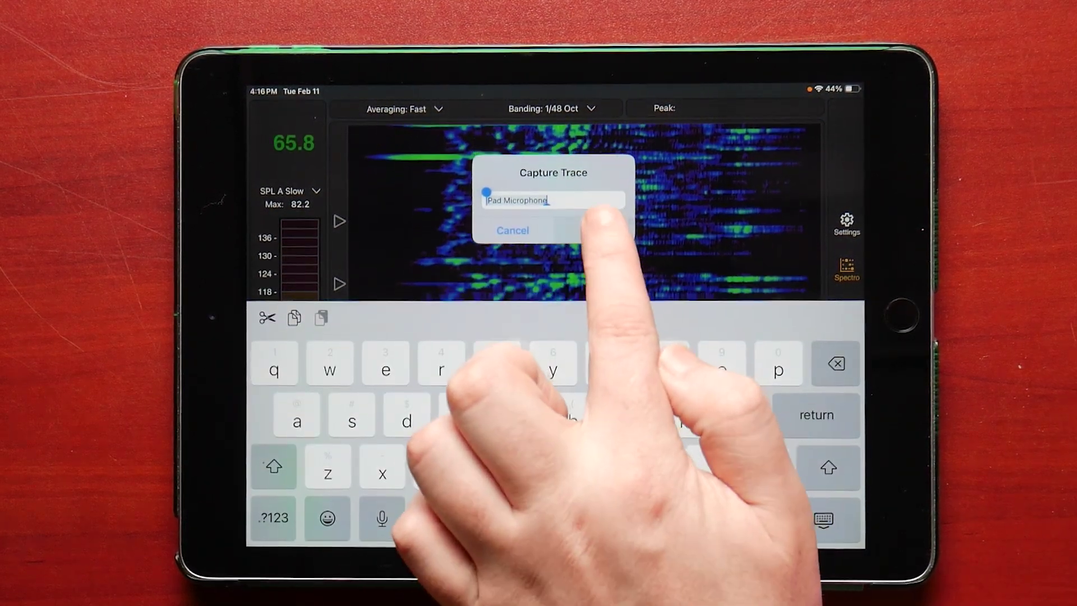
{"action": "left_click", "coordinate": [594, 230]}
{"action": "left_click", "coordinate": [358, 331]}
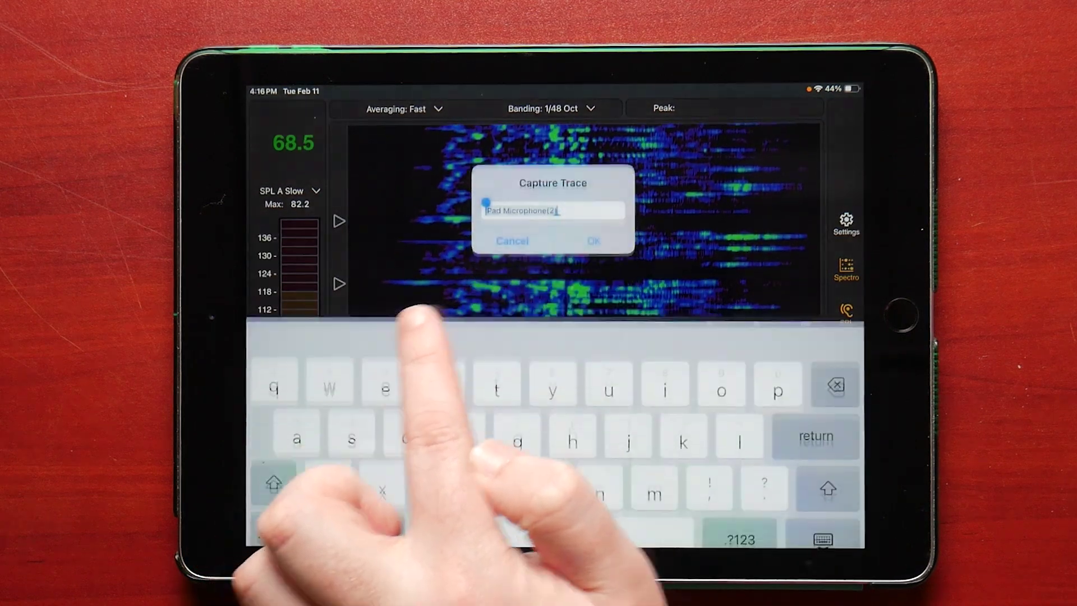
{"action": "left_click", "coordinate": [598, 229]}
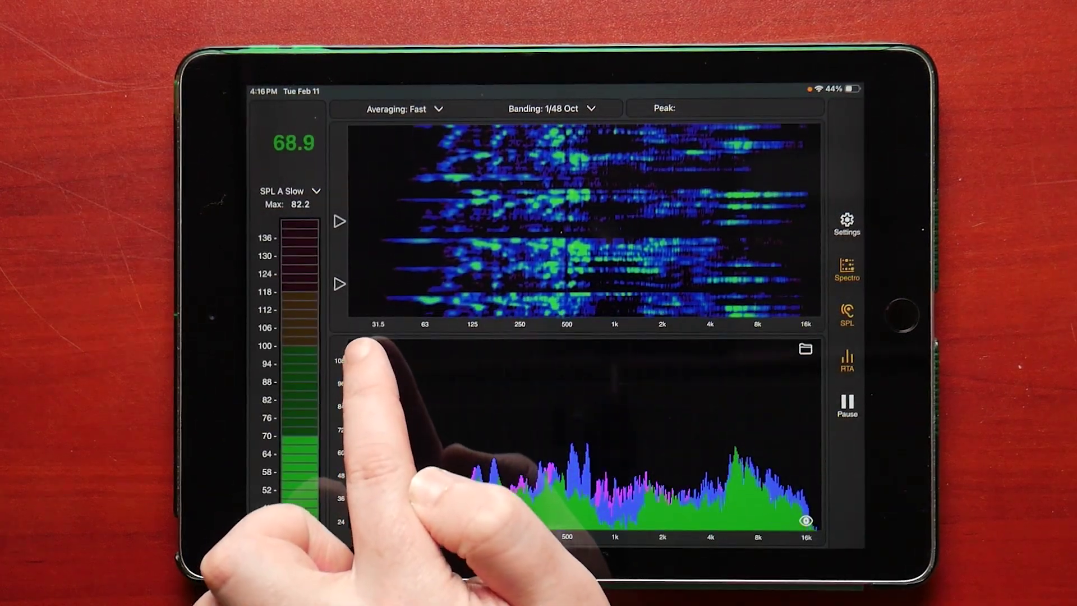
{"action": "left_click", "coordinate": [360, 339]}
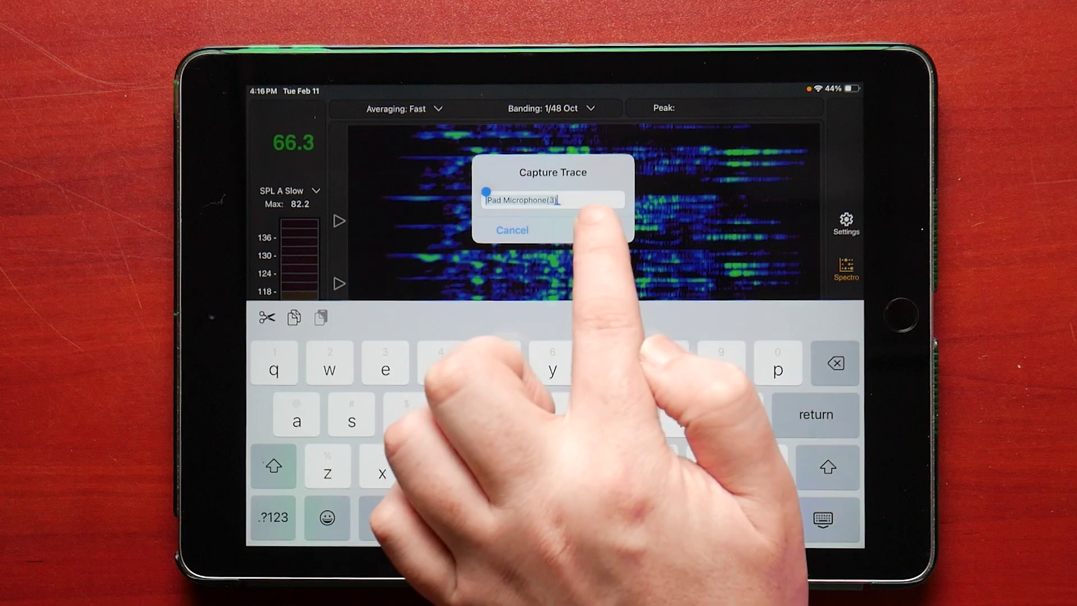
{"action": "left_click", "coordinate": [596, 230]}
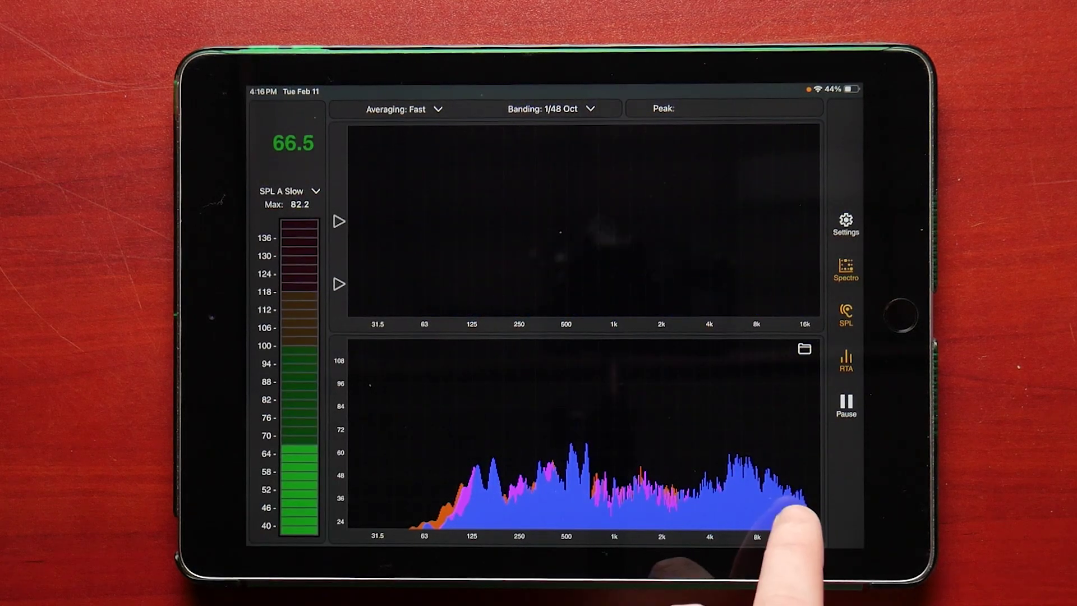
- Show only the RTA graph and bring up the saved-trace list
{"action": "left_click", "coordinate": [799, 521]}
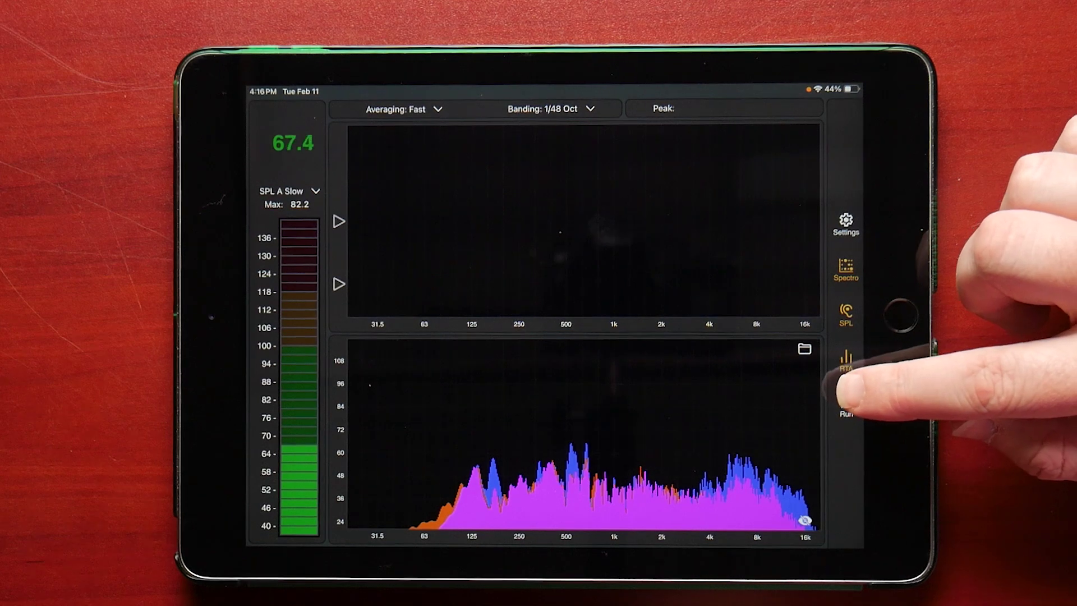
{"action": "left_click", "coordinate": [804, 349]}
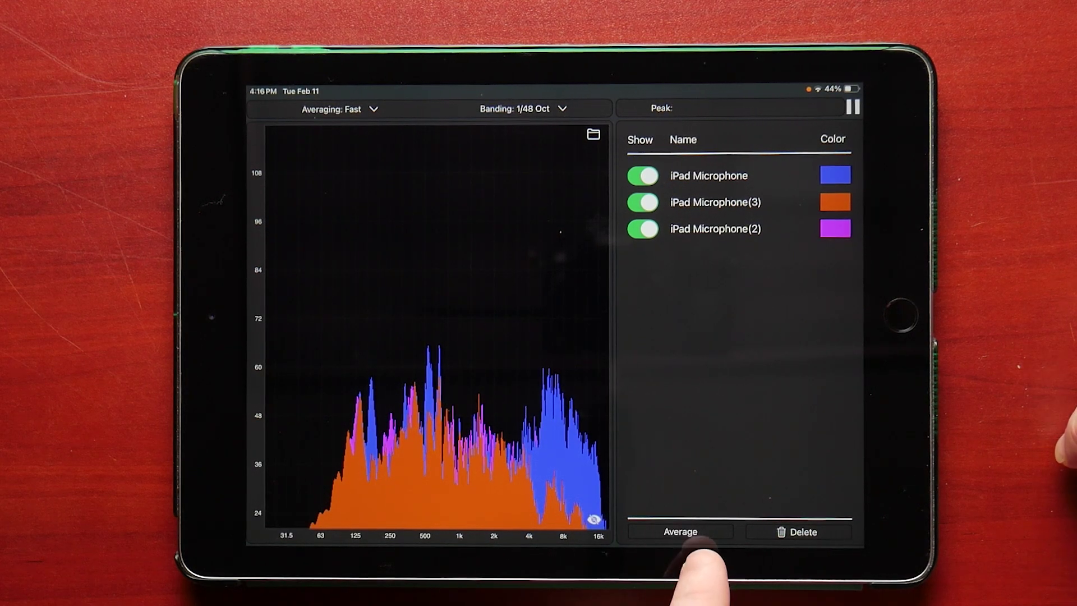
- Average the three traces into one named 'average' by dB, then hide it
{"action": "left_click", "coordinate": [680, 531]}
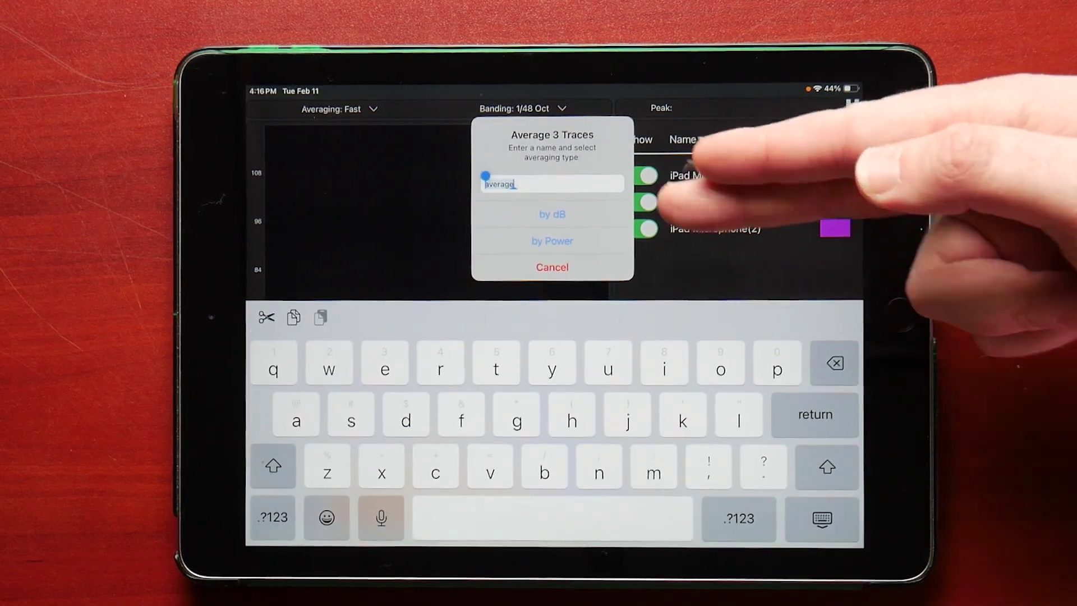
{"action": "left_click", "coordinate": [552, 213]}
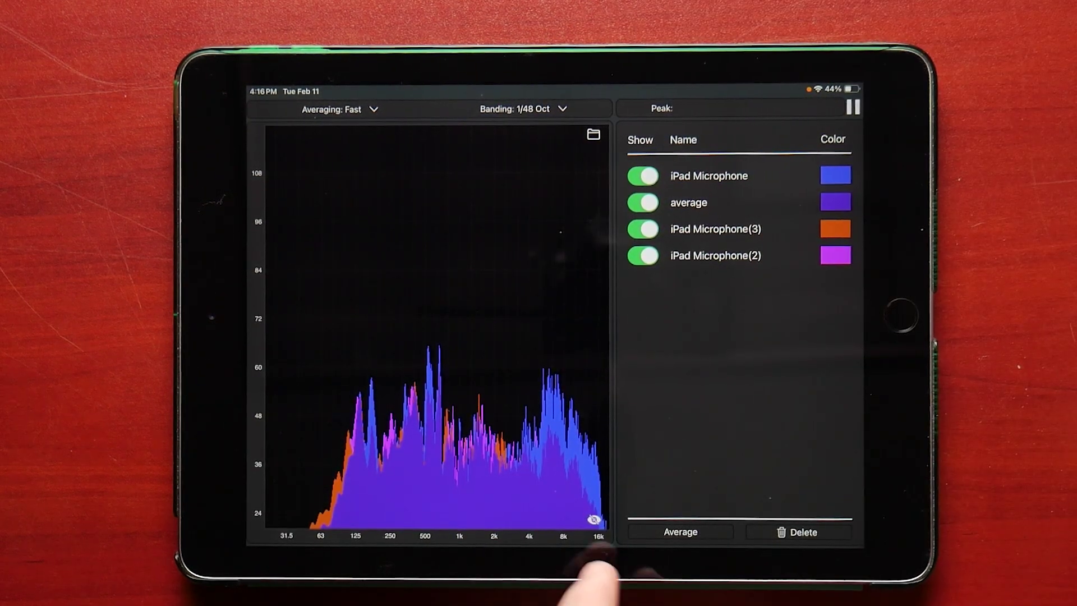
{"action": "left_click", "coordinate": [643, 203]}
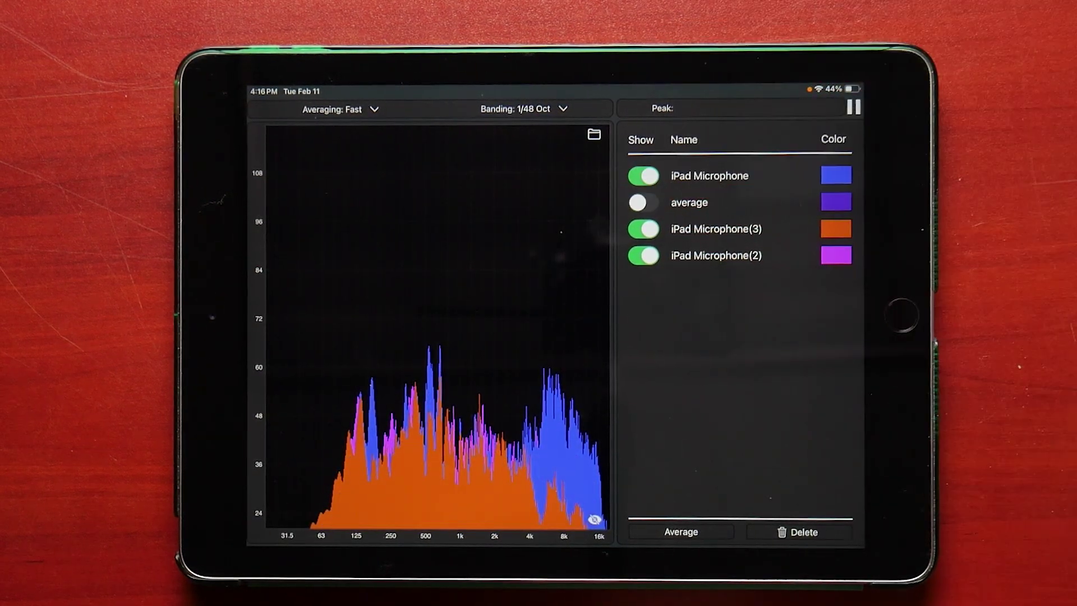
- Delete the three original microphone traces and show the averaged trace again
{"action": "left_click", "coordinate": [797, 533]}
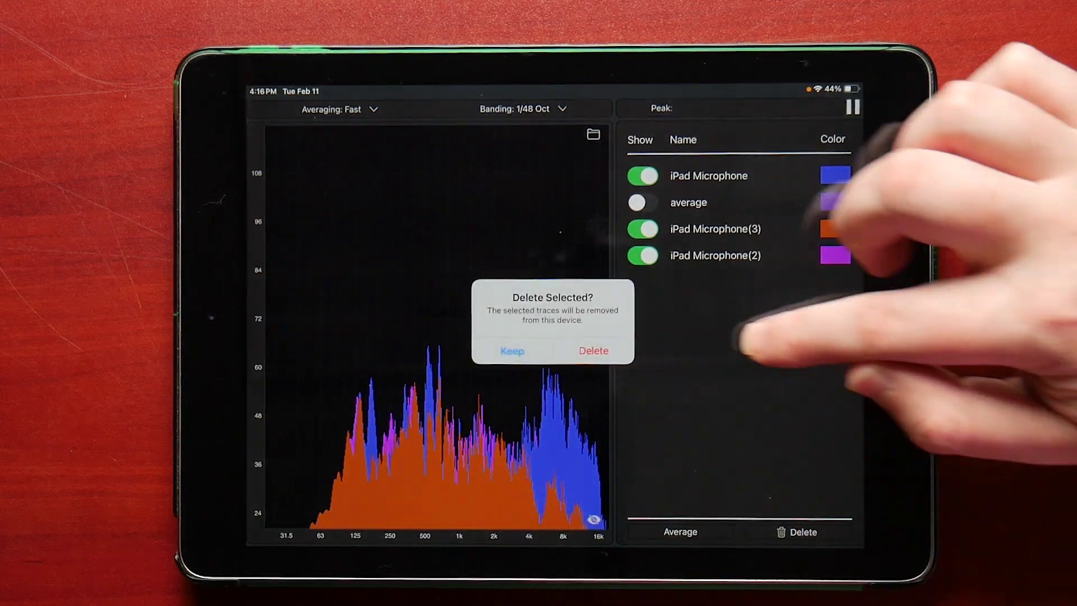
{"action": "left_click", "coordinate": [594, 351]}
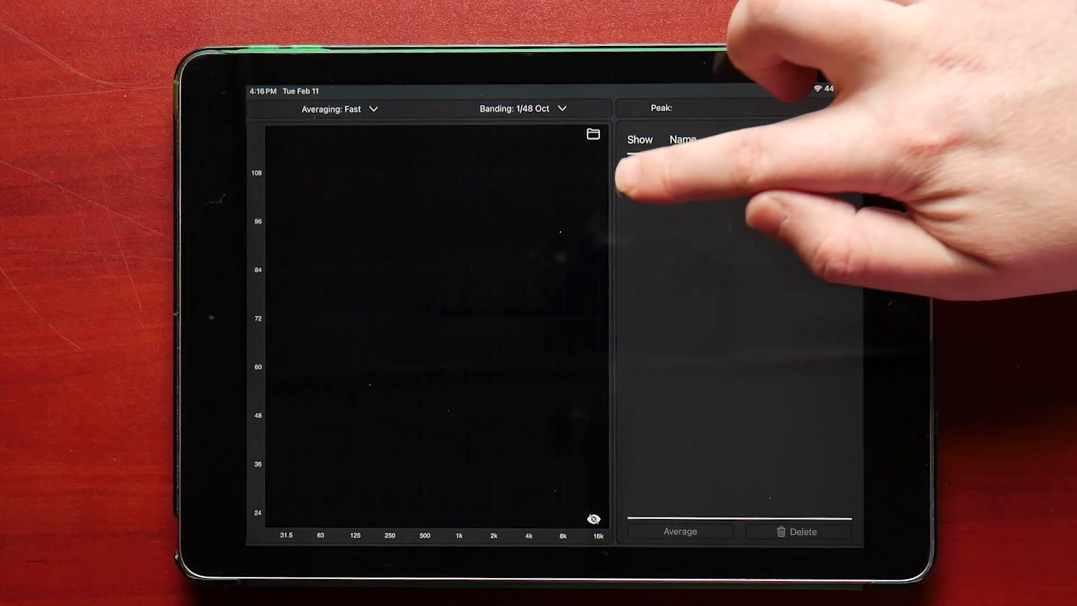
{"action": "left_click", "coordinate": [643, 176]}
- Show the live spectrum under the average, close the trace list and go to settings
{"action": "left_click", "coordinate": [594, 520]}
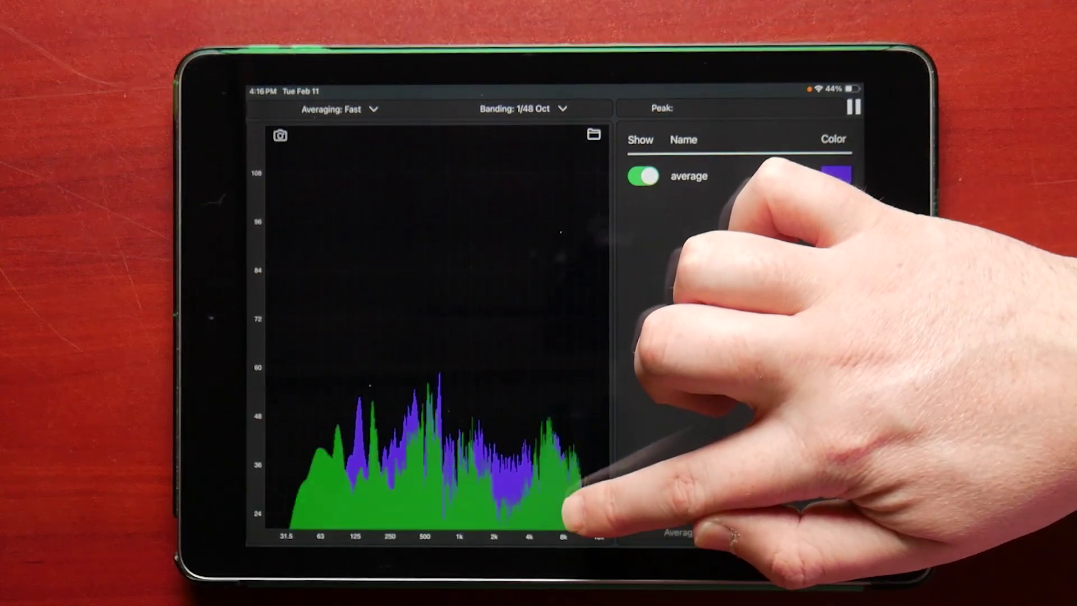
{"action": "left_click", "coordinate": [652, 107]}
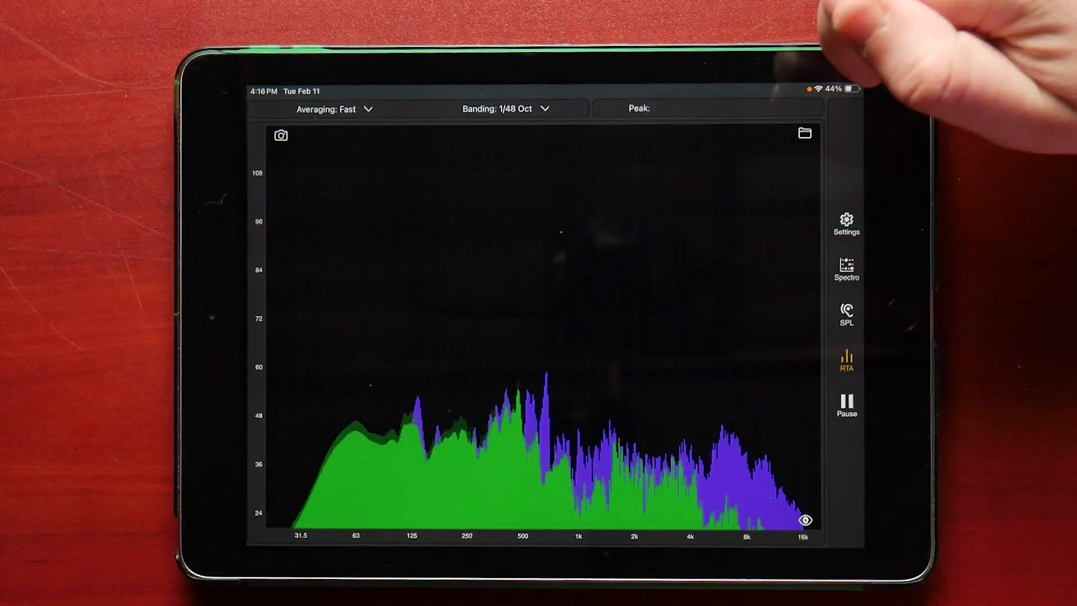
{"action": "left_click", "coordinate": [846, 223]}
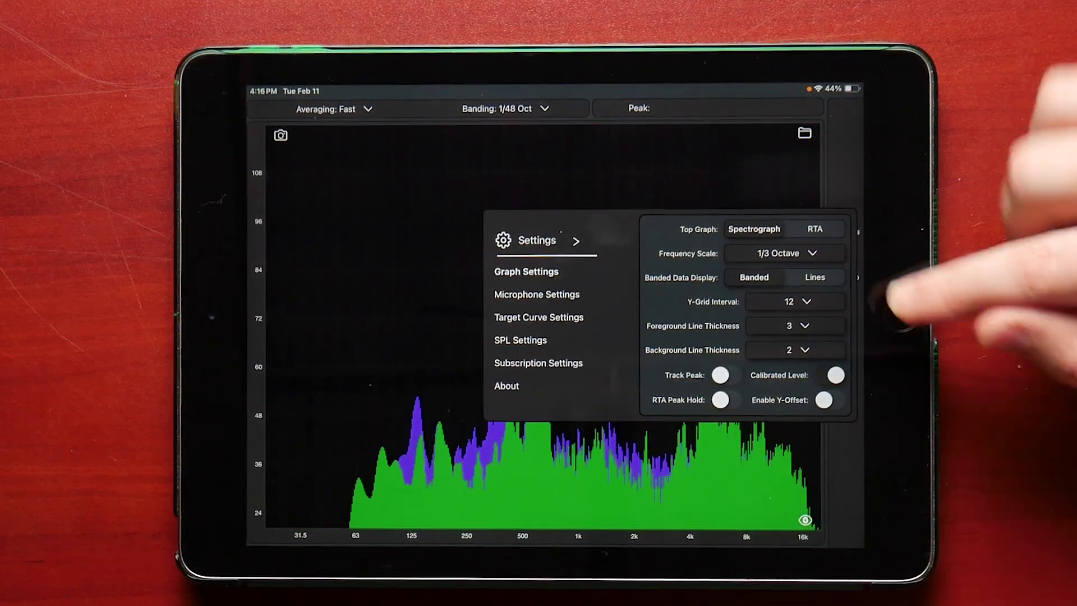
- Try Lines then Banded graph drawing and enable Calibrated Level readings
{"action": "left_click", "coordinate": [815, 278]}
{"action": "left_click", "coordinate": [757, 277]}
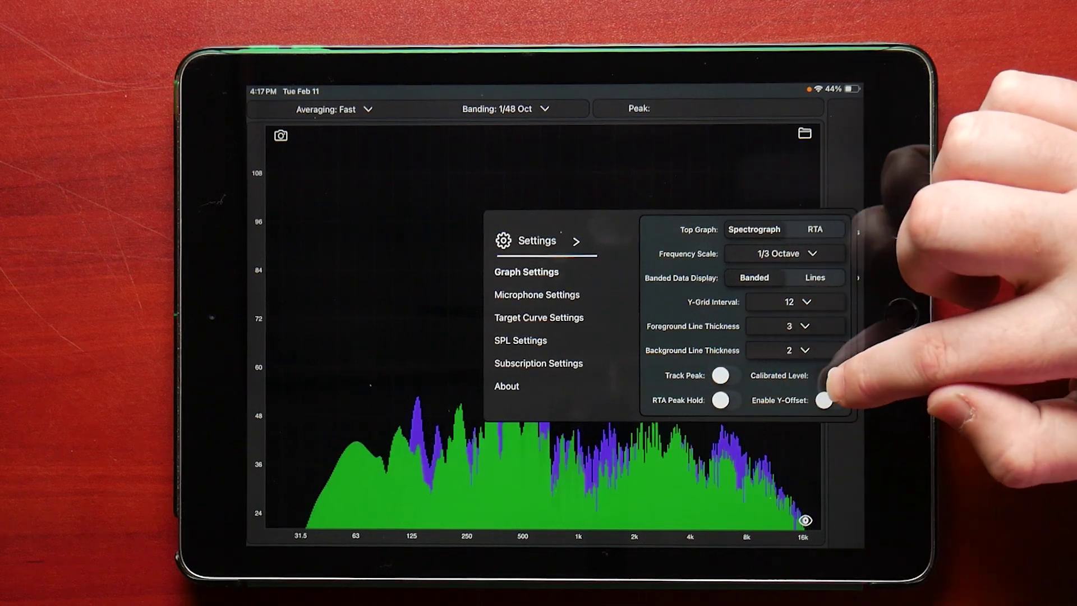
{"action": "left_click", "coordinate": [829, 375]}
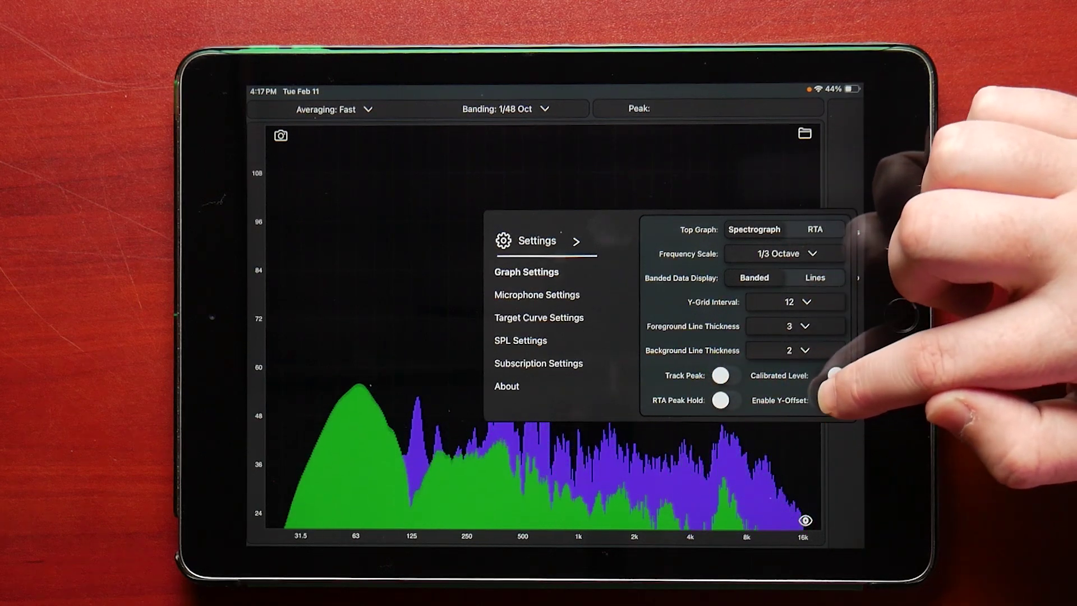
{"action": "left_click", "coordinate": [539, 294]}
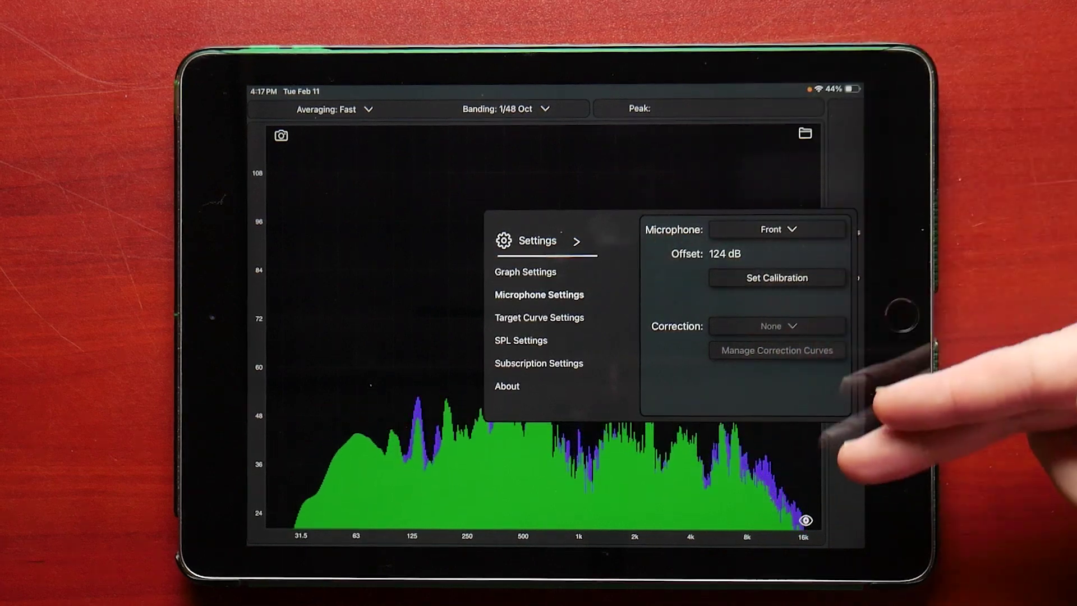
{"action": "left_click", "coordinate": [799, 277]}
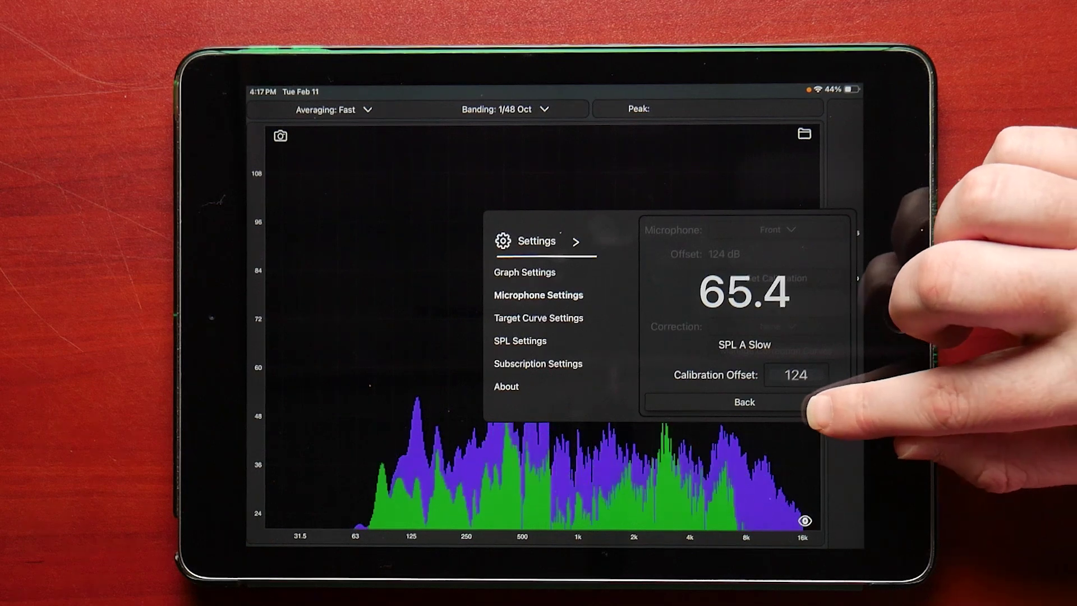
{"action": "left_click", "coordinate": [800, 403]}
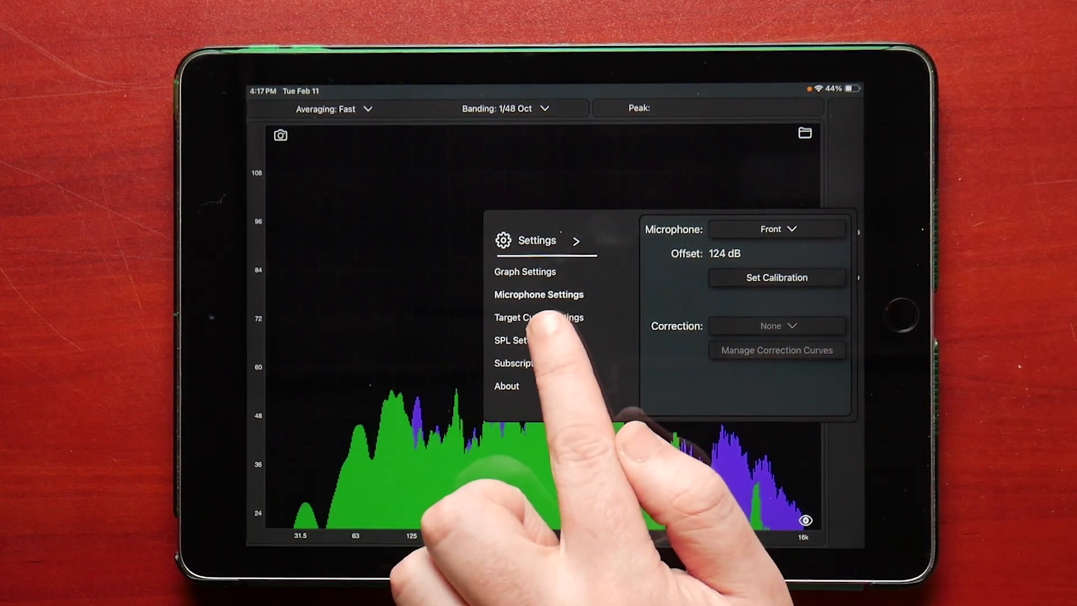
- Turn on the X Target curve and view it over the live spectrum
{"action": "left_click", "coordinate": [539, 318]}
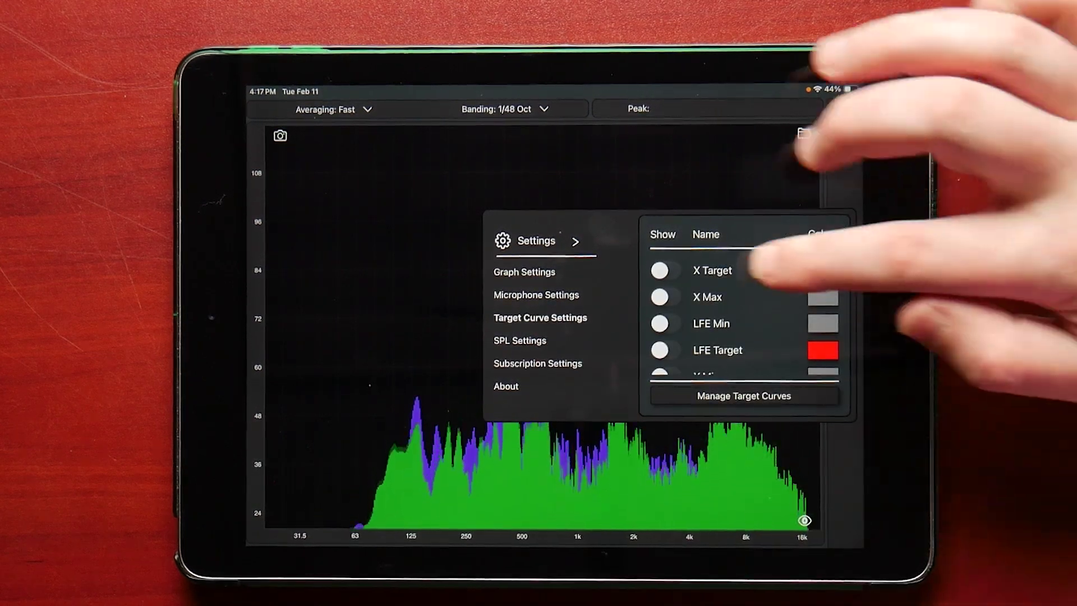
{"action": "left_click", "coordinate": [666, 270]}
{"action": "left_click", "coordinate": [812, 113]}
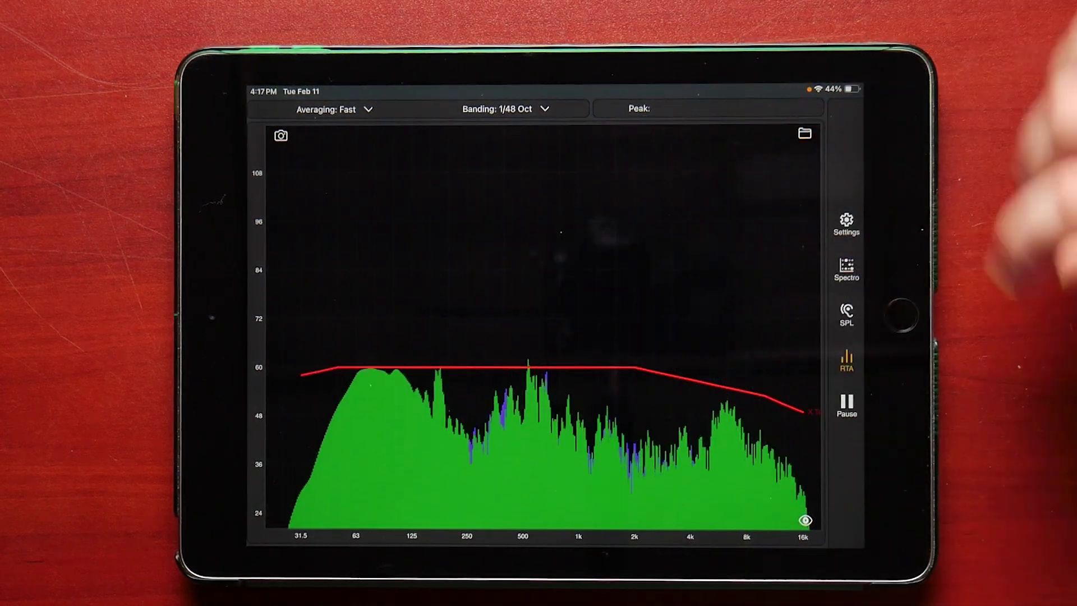
- Reopen settings and set the SPL meter type to Traffic Light
{"action": "left_click", "coordinate": [842, 227]}
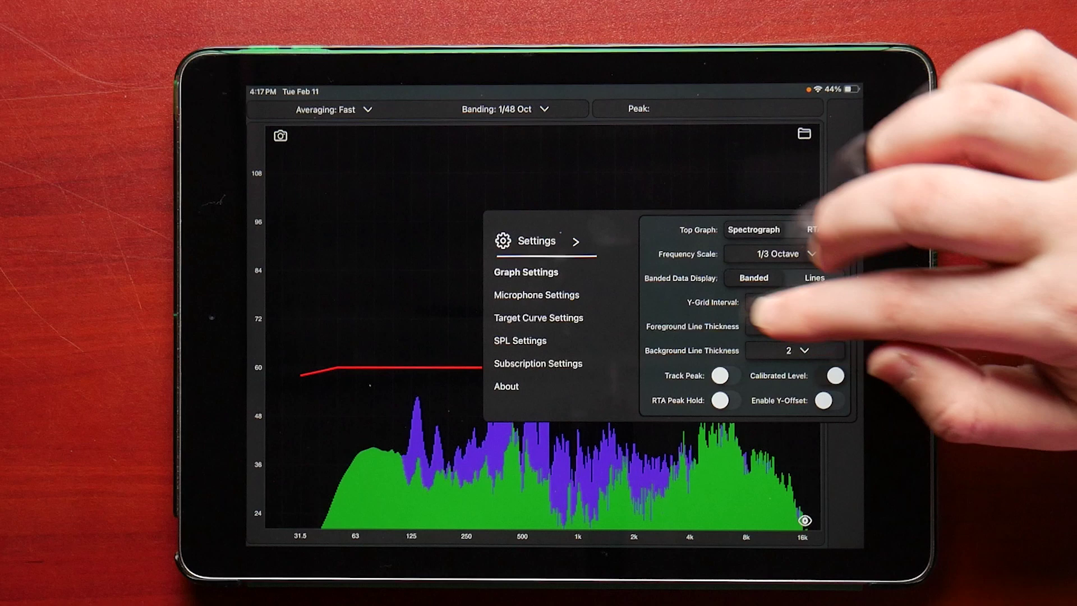
{"action": "left_click", "coordinate": [541, 318]}
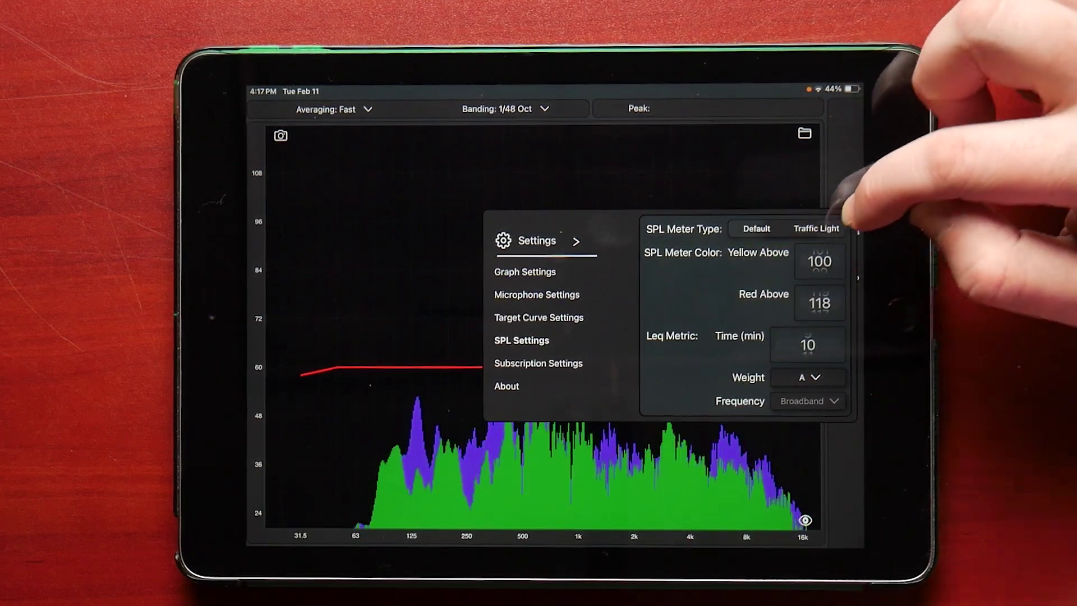
{"action": "left_click", "coordinate": [817, 228]}
- Check the new traffic-light meter, then return to the SPL settings
{"action": "left_click", "coordinate": [842, 194]}
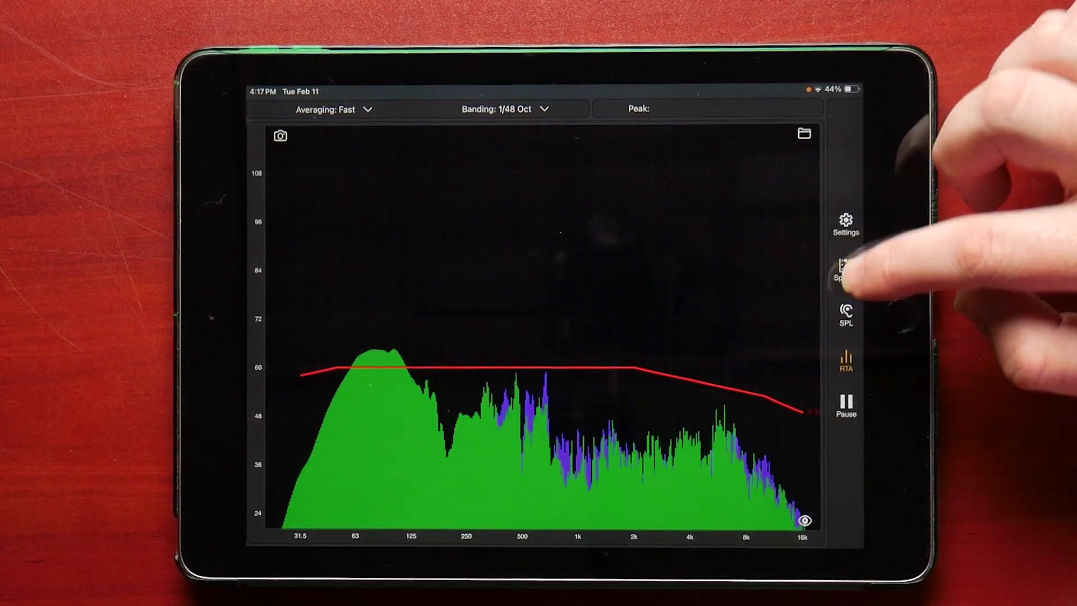
{"action": "left_click", "coordinate": [847, 313]}
{"action": "left_click", "coordinate": [842, 221]}
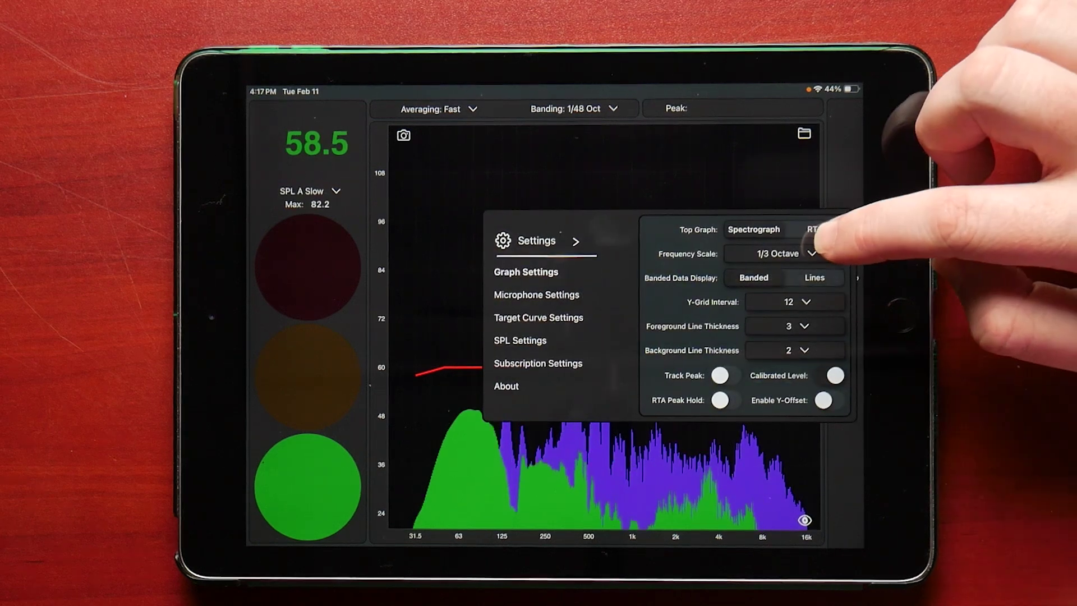
{"action": "left_click", "coordinate": [520, 340]}
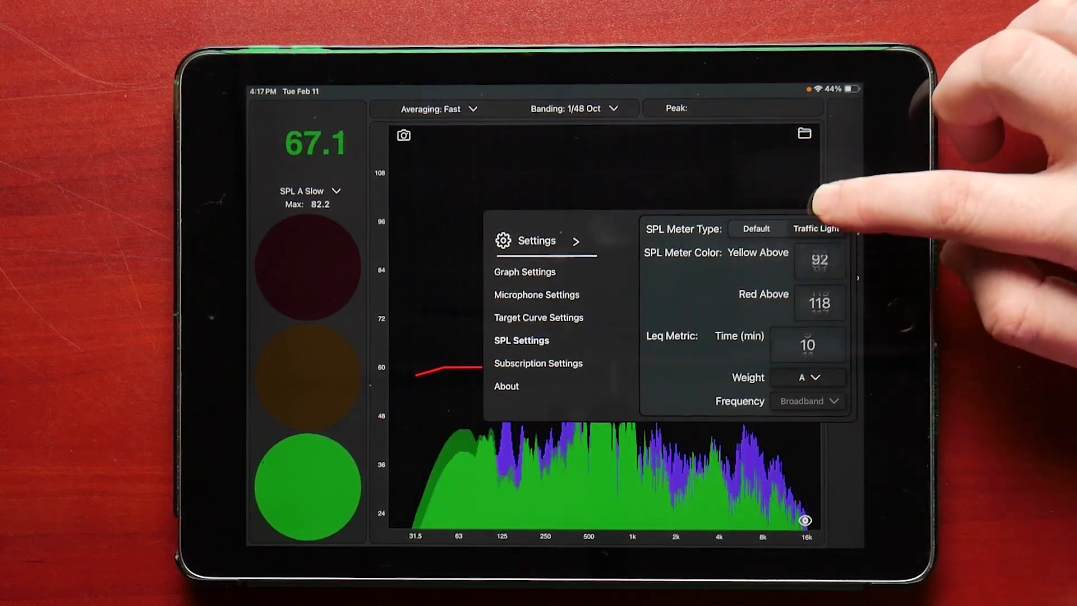
- Lower the Yellow Above threshold to 63 and keep A weighting
{"action": "left_click_drag", "start_coordinate": [821, 261], "coordinate": [818, 189]}
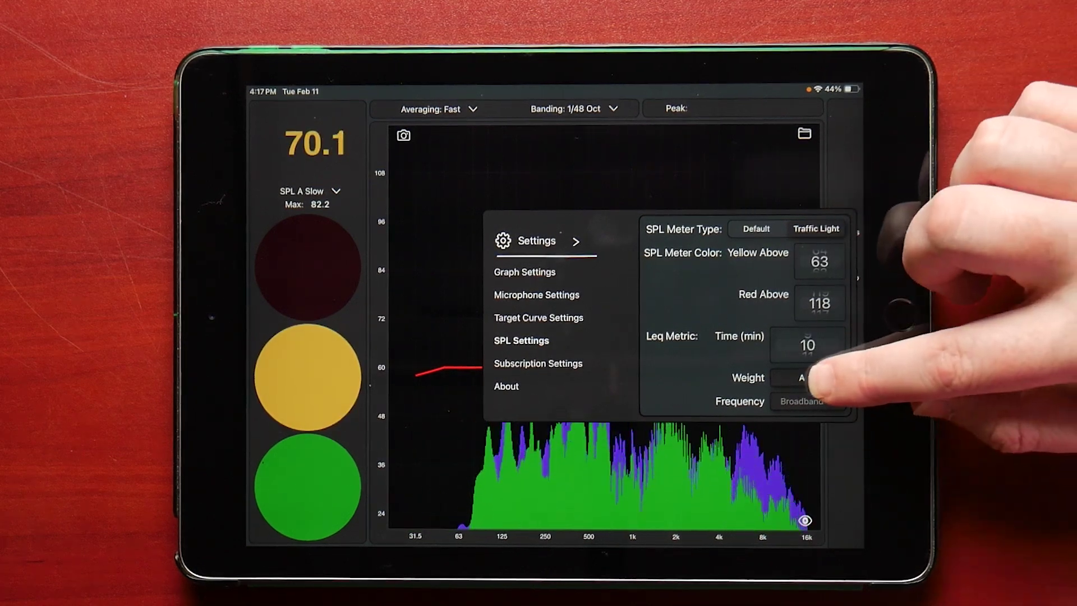
{"action": "left_click", "coordinate": [804, 377]}
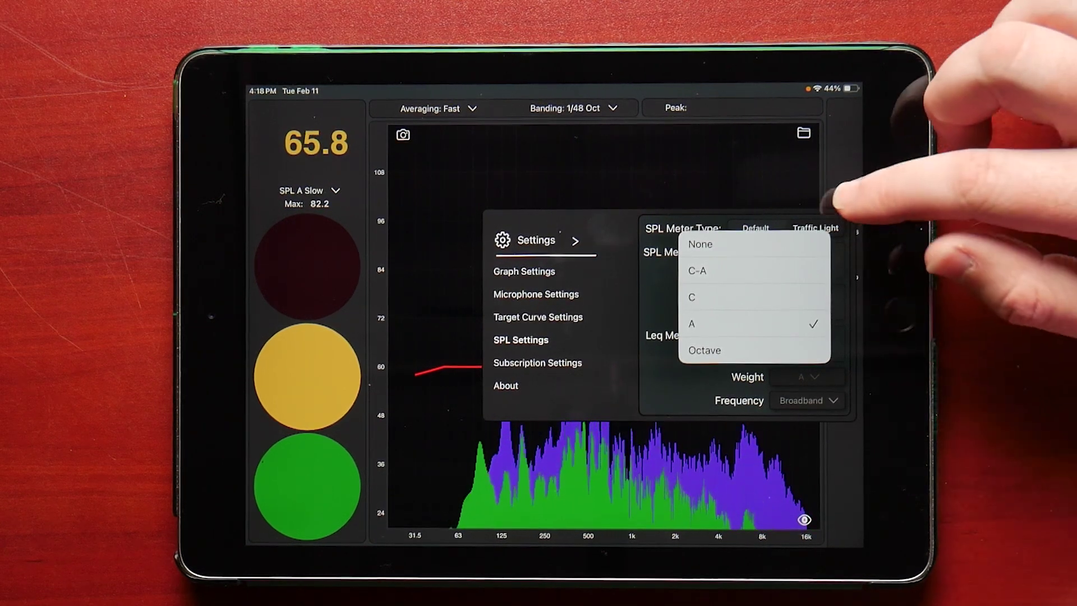
{"action": "left_click", "coordinate": [850, 215]}
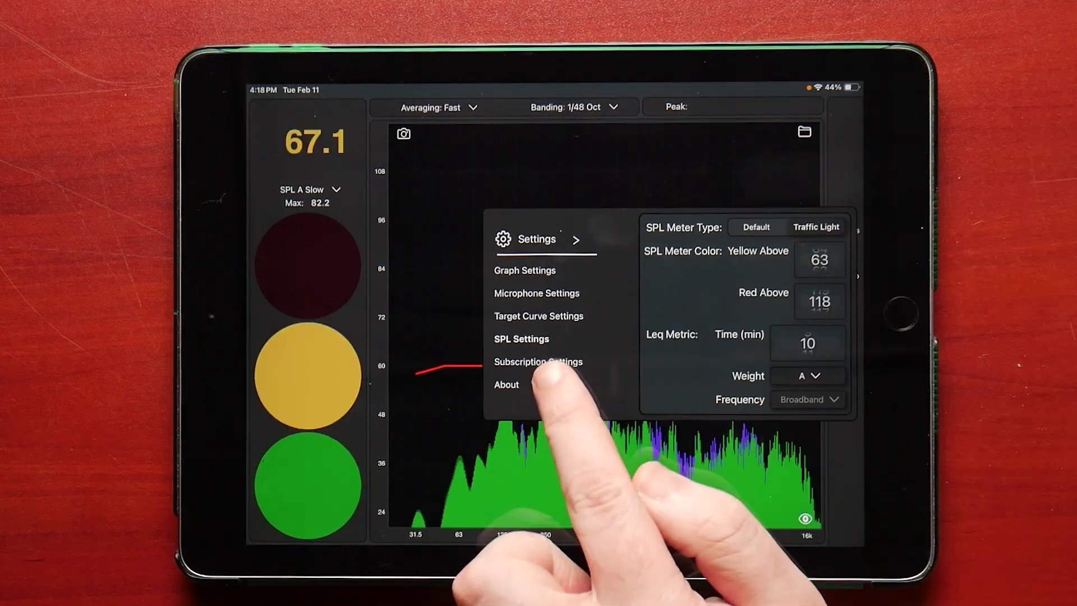
{"action": "left_click", "coordinate": [538, 362]}
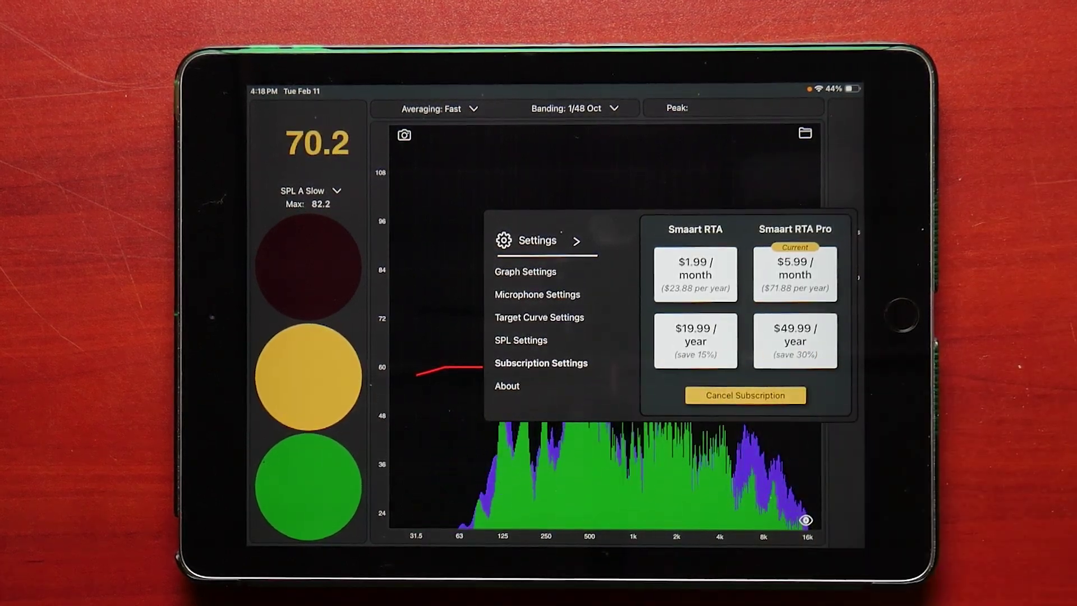